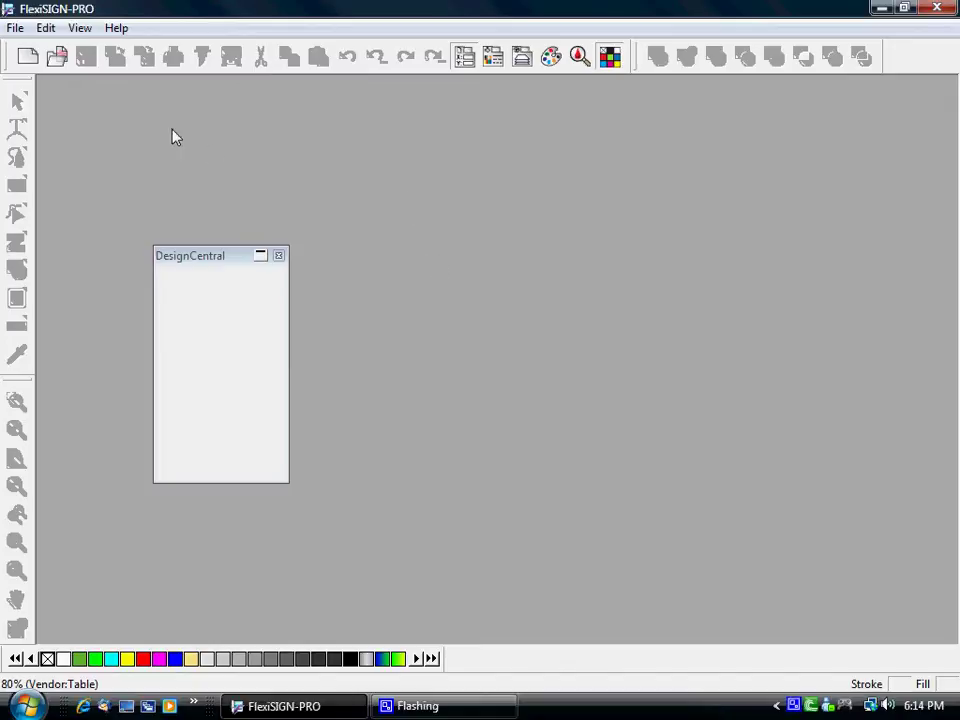
- Start a new document and draw a black-filled rectangle near the page centre
click(29, 53)
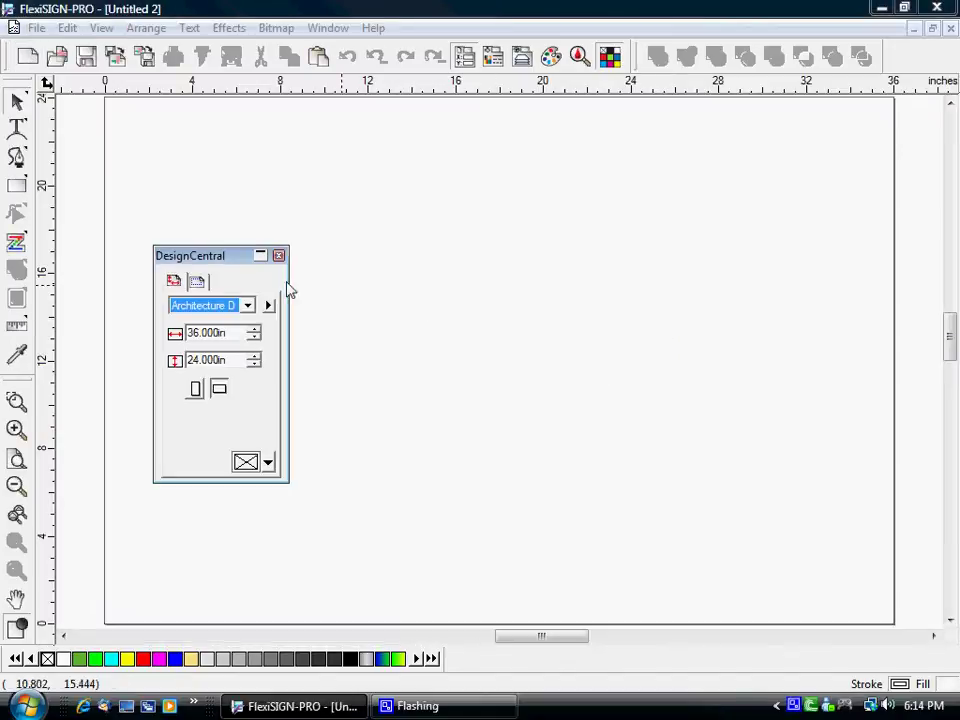
drag(230, 262, 210, 187)
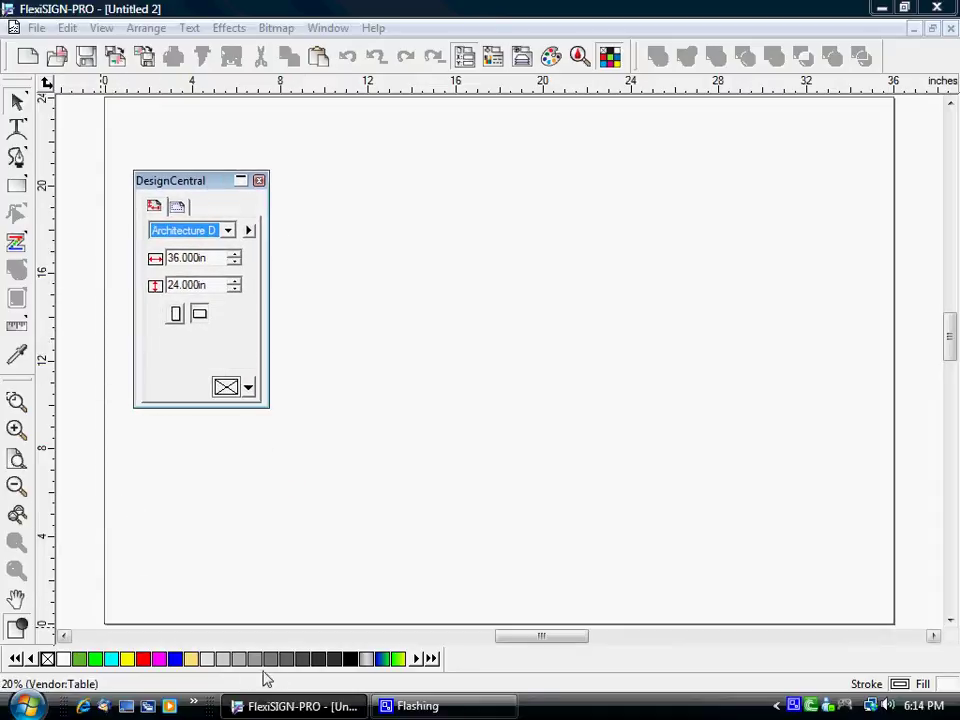
click(17, 188)
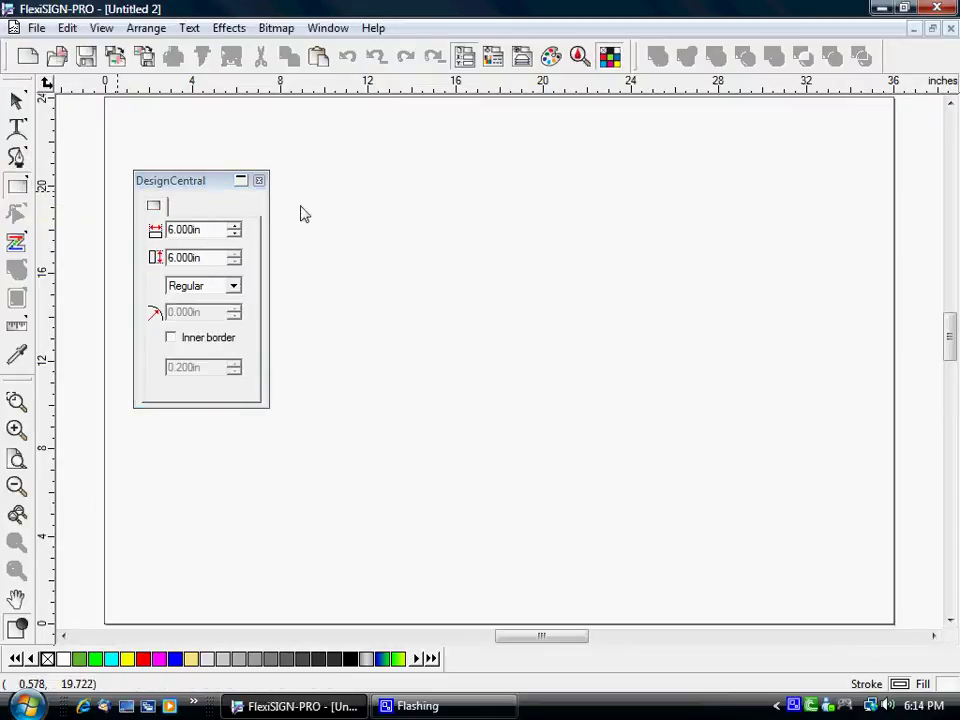
drag(391, 230, 541, 372)
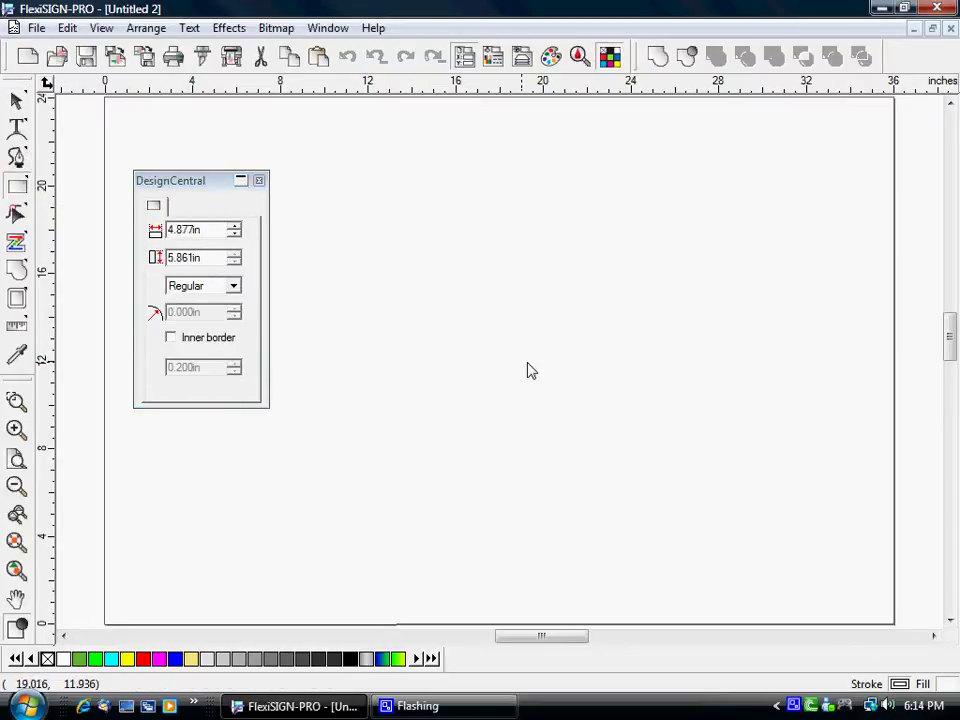
click(283, 143)
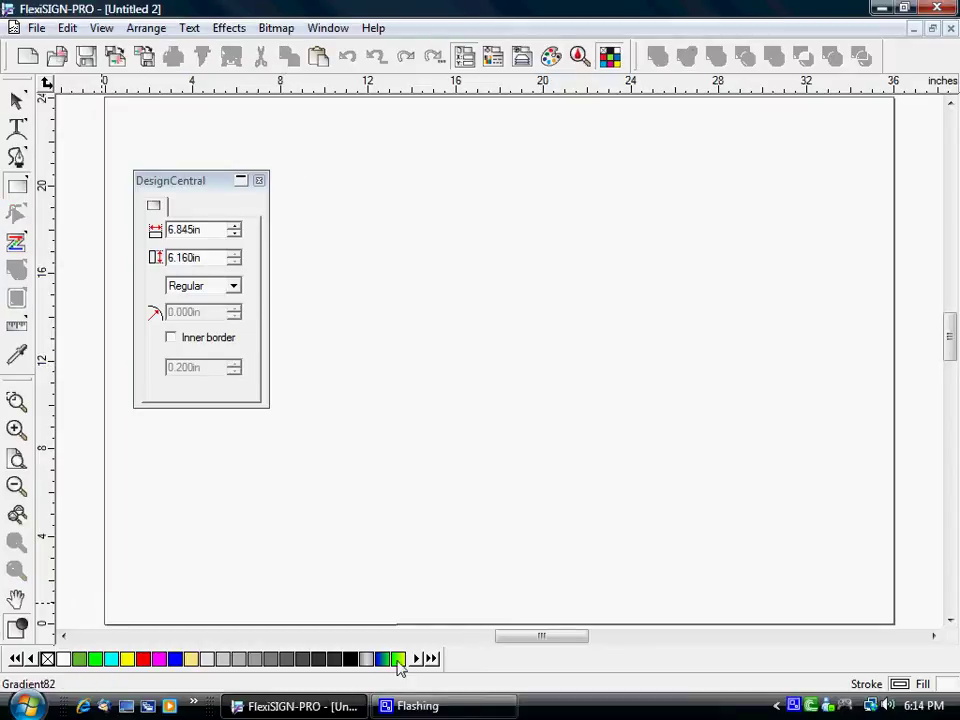
click(350, 658)
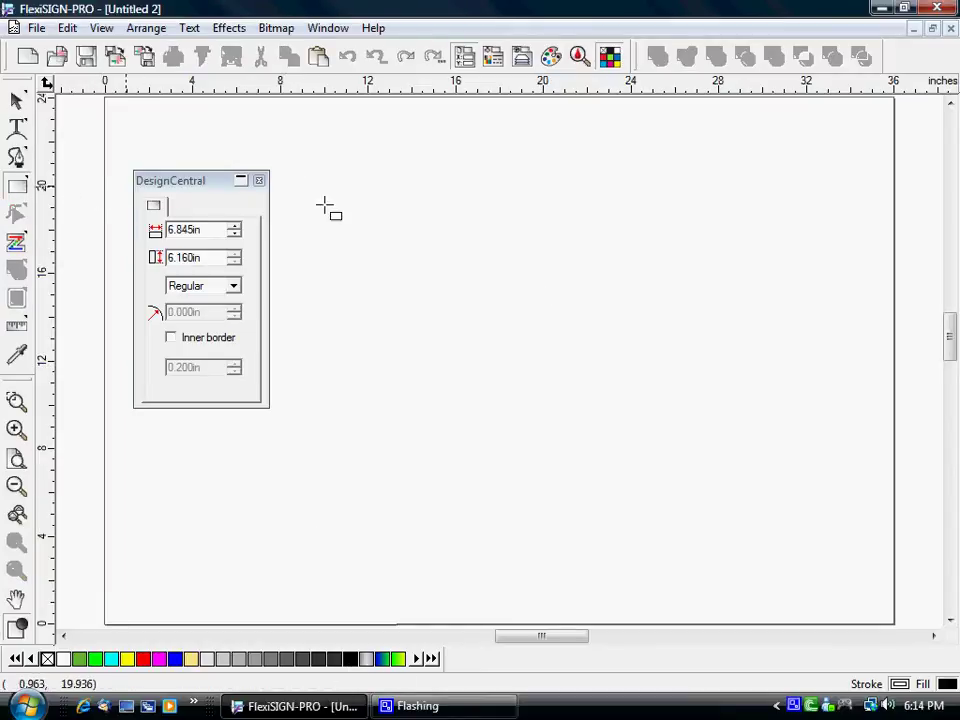
drag(414, 218, 589, 383)
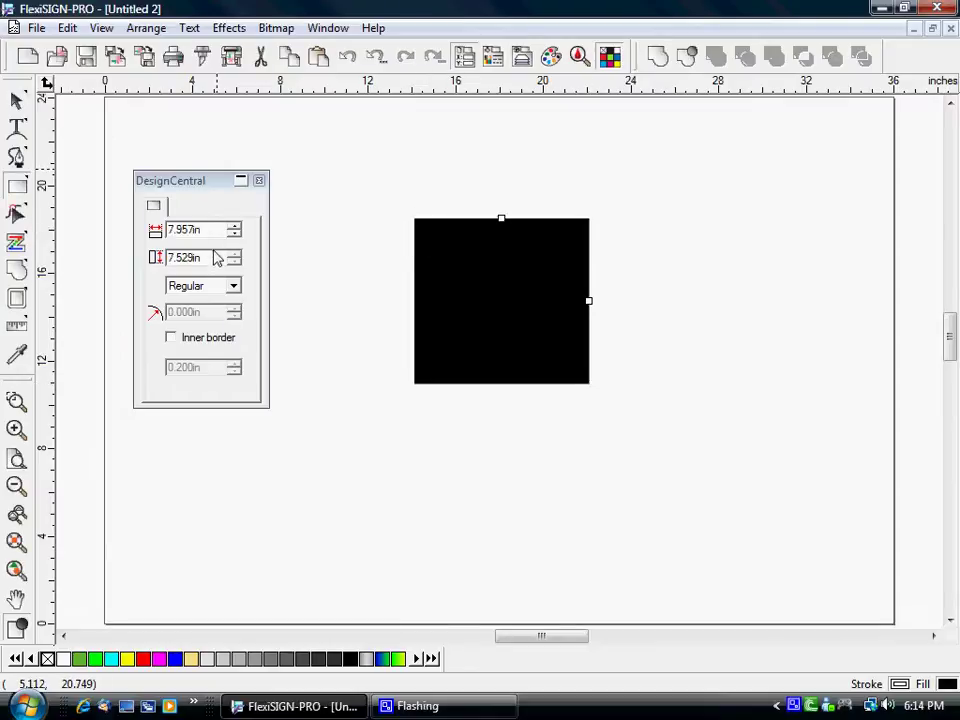
- Resize the black rectangle to exactly 8 × 8 inches and reselect it
drag(213, 229, 118, 225)
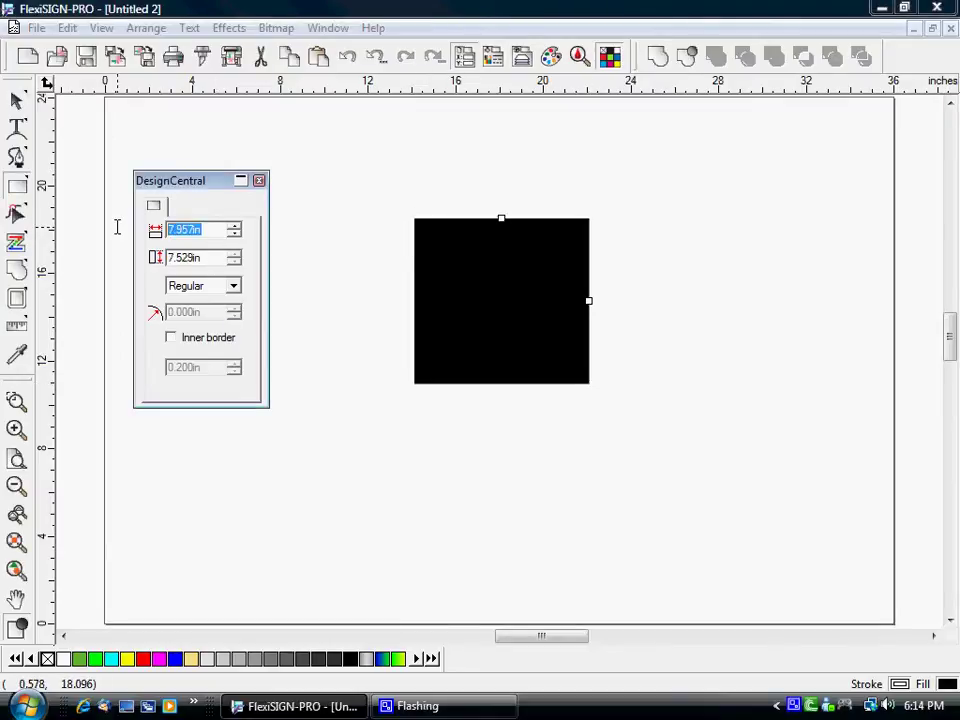
text(8)
drag(226, 257, 124, 259)
text(8)
click(204, 229)
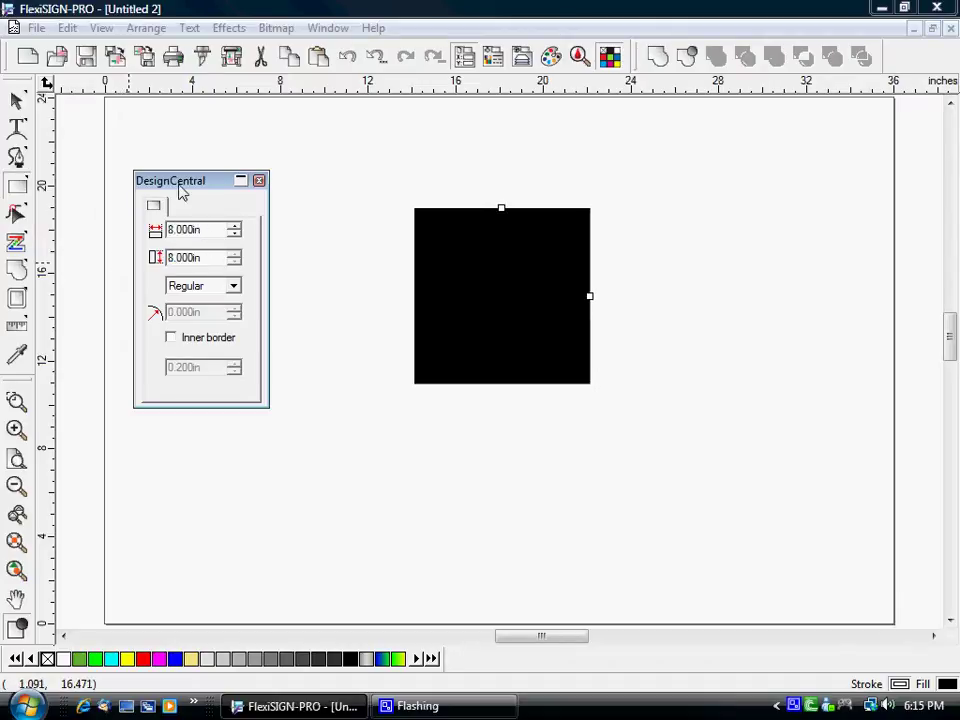
click(16, 100)
click(538, 349)
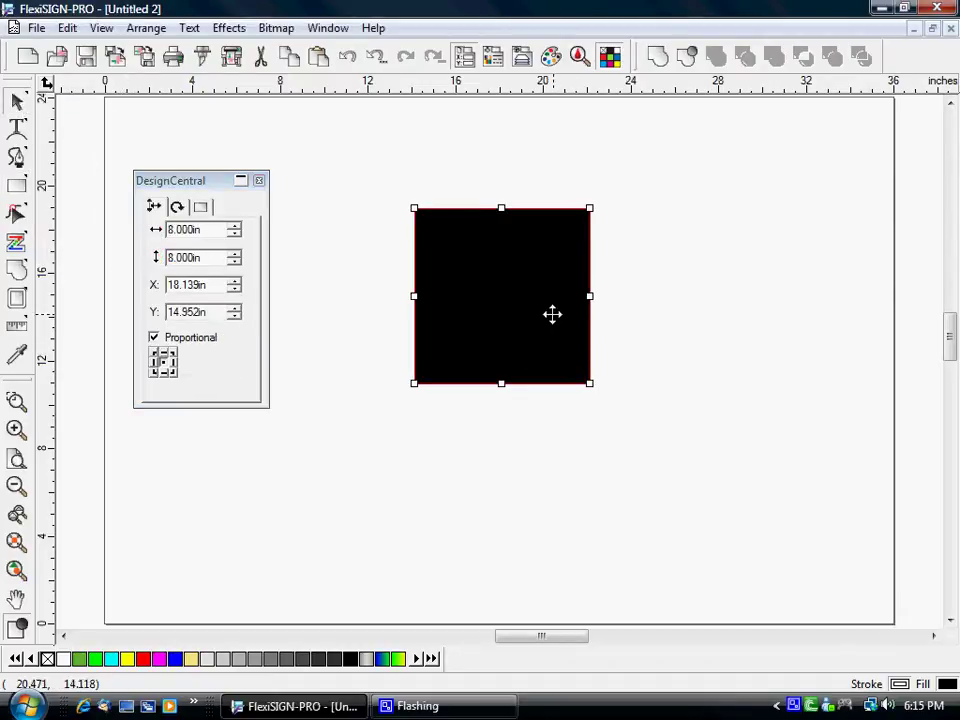
click(177, 207)
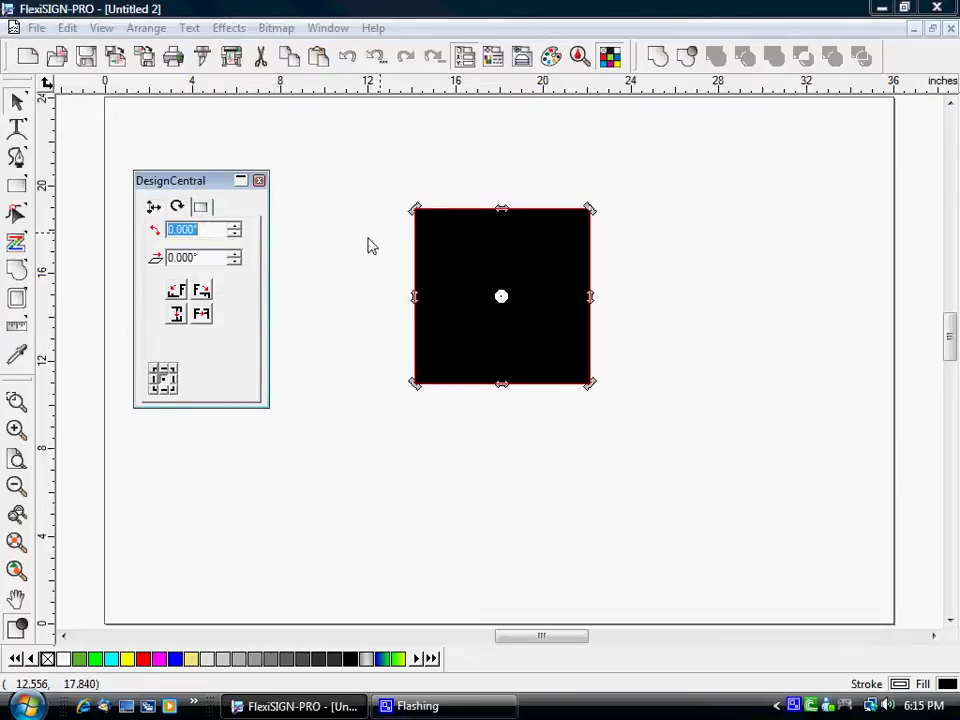
- Set the black 8-inch square's rotation angle to 45° so it becomes a diamond
click(400, 265)
click(456, 278)
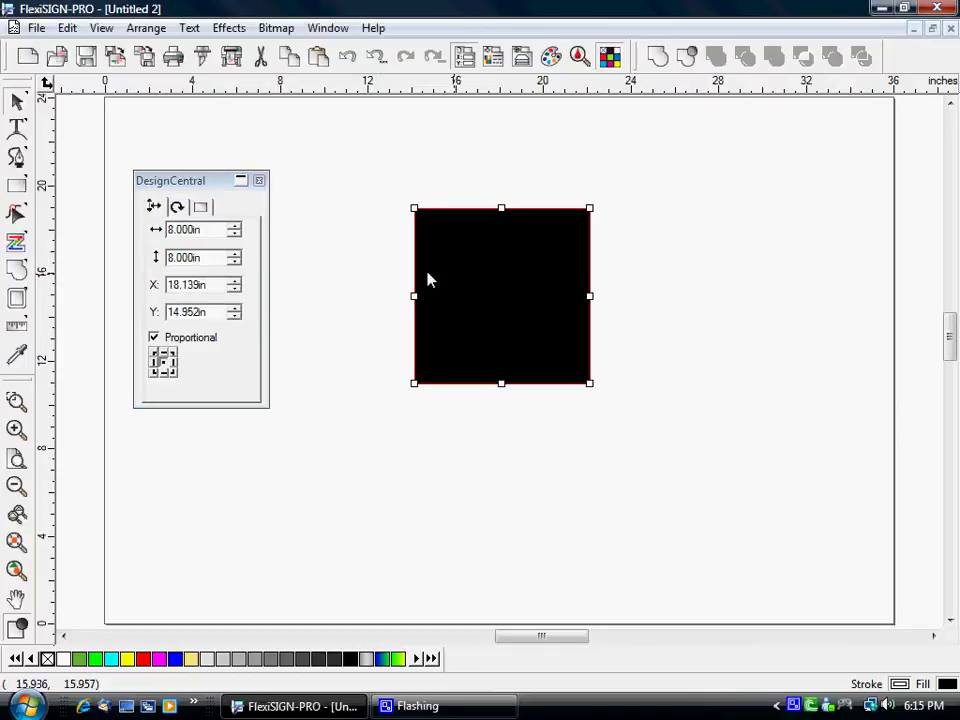
click(471, 275)
click(361, 292)
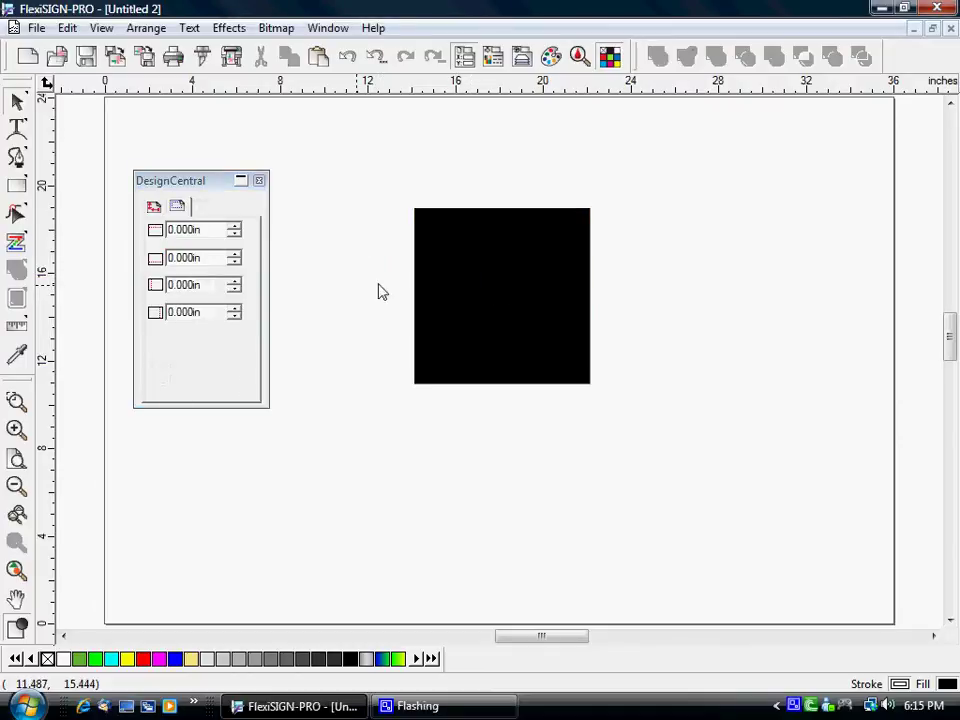
click(460, 294)
click(176, 206)
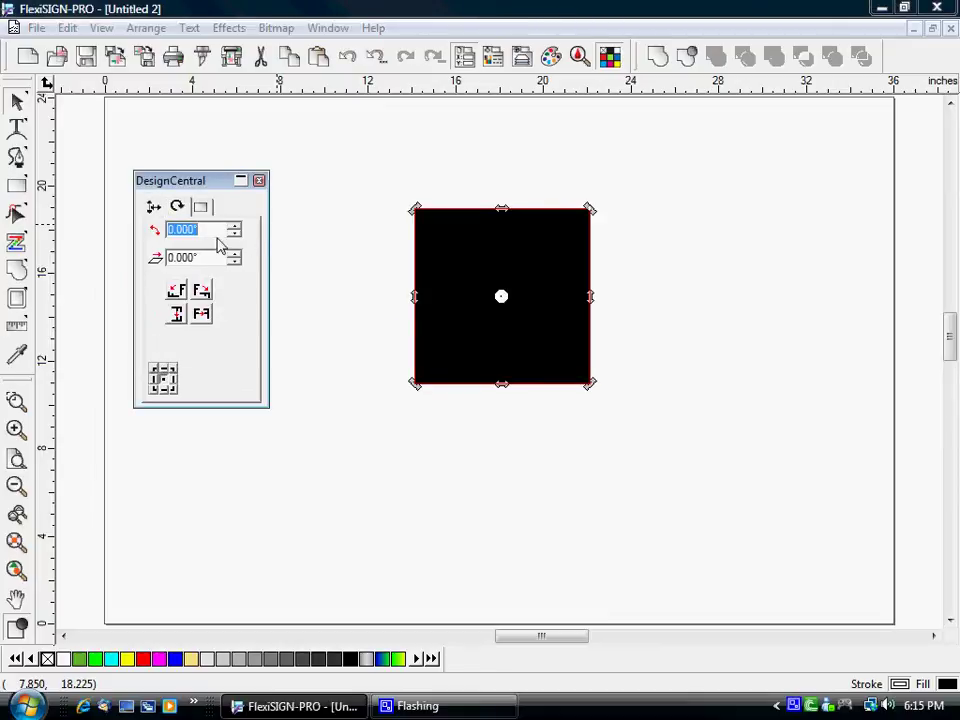
text(45)
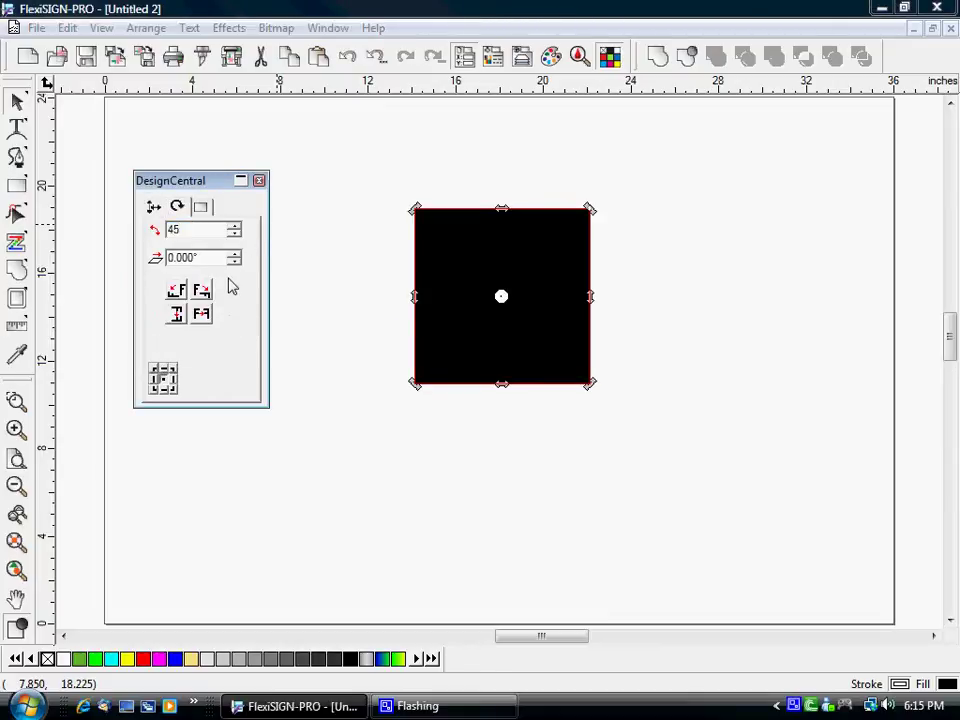
key(Return)
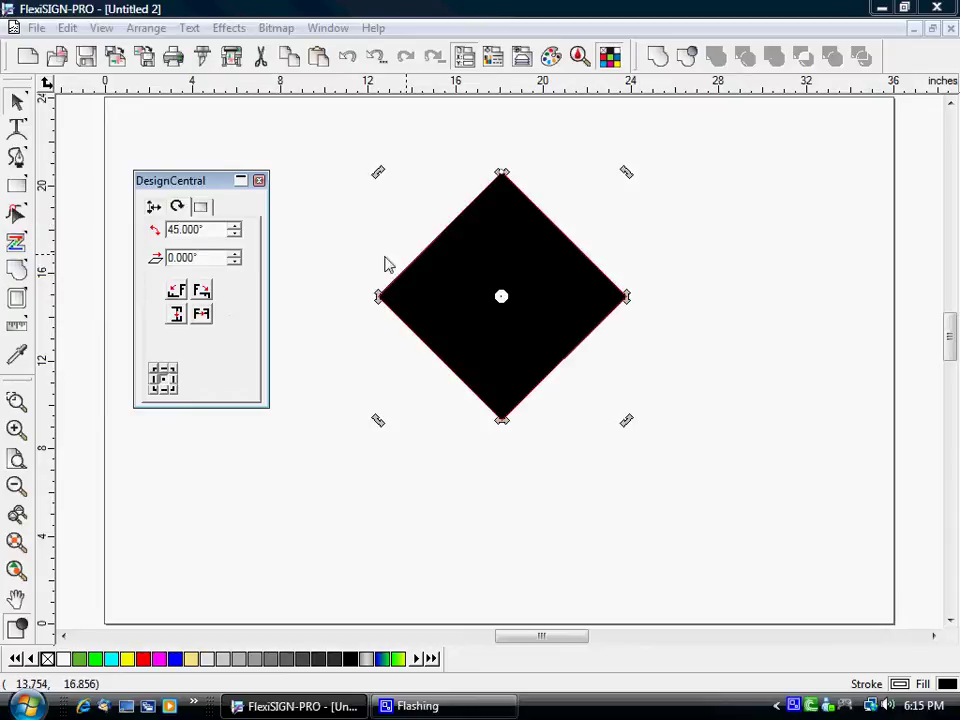
click(345, 259)
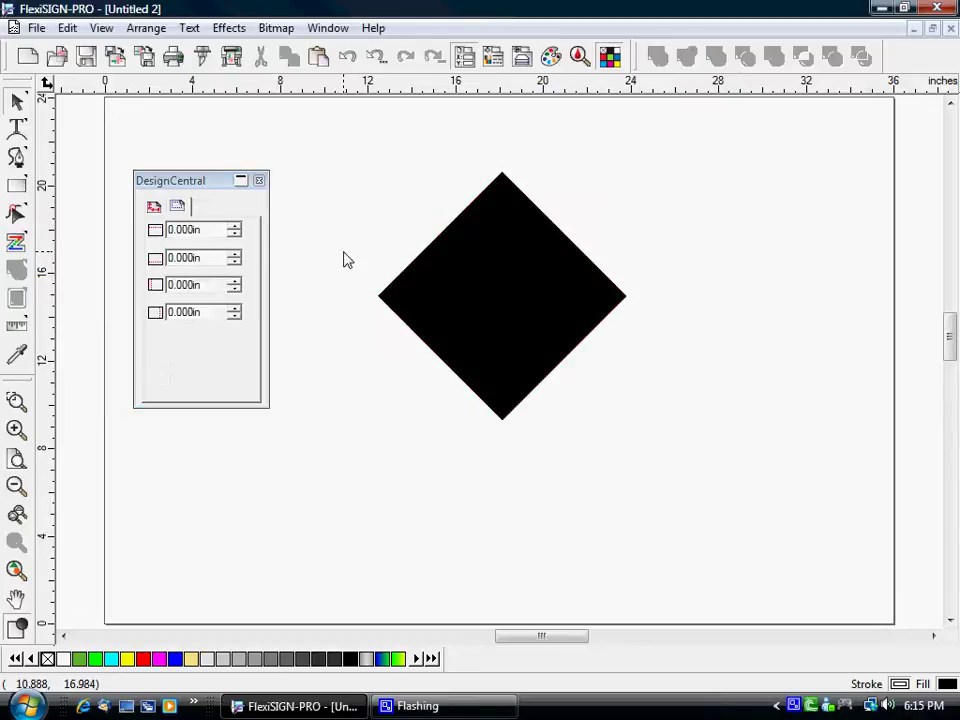
- Move the diamond lower and stretch its top point up to about 19.3 inches tall
click(493, 313)
drag(494, 292, 486, 404)
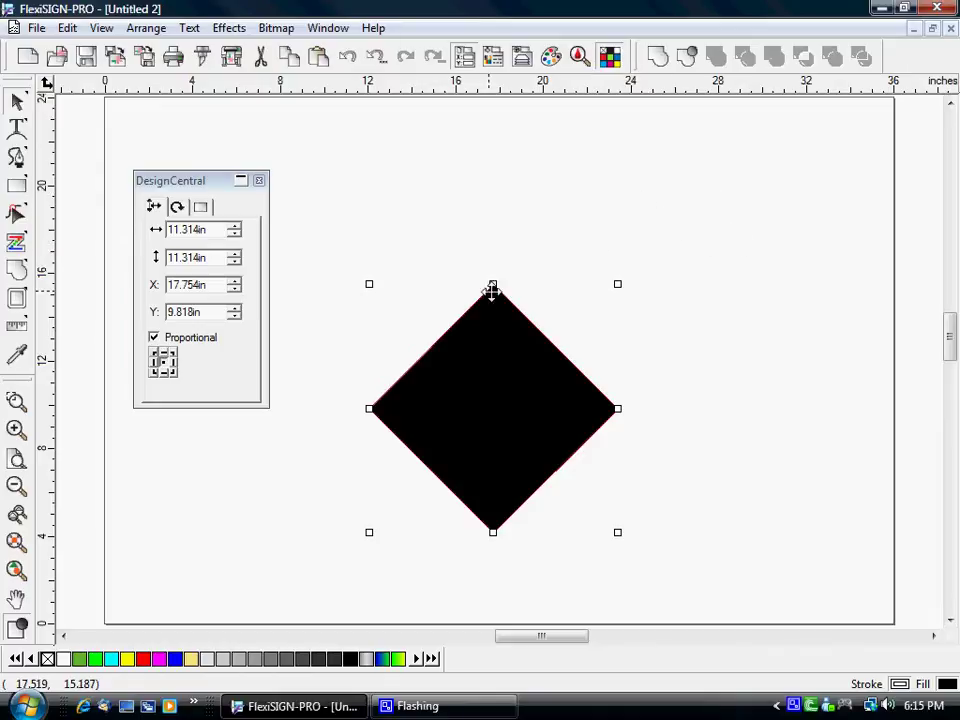
drag(493, 285, 495, 108)
click(778, 305)
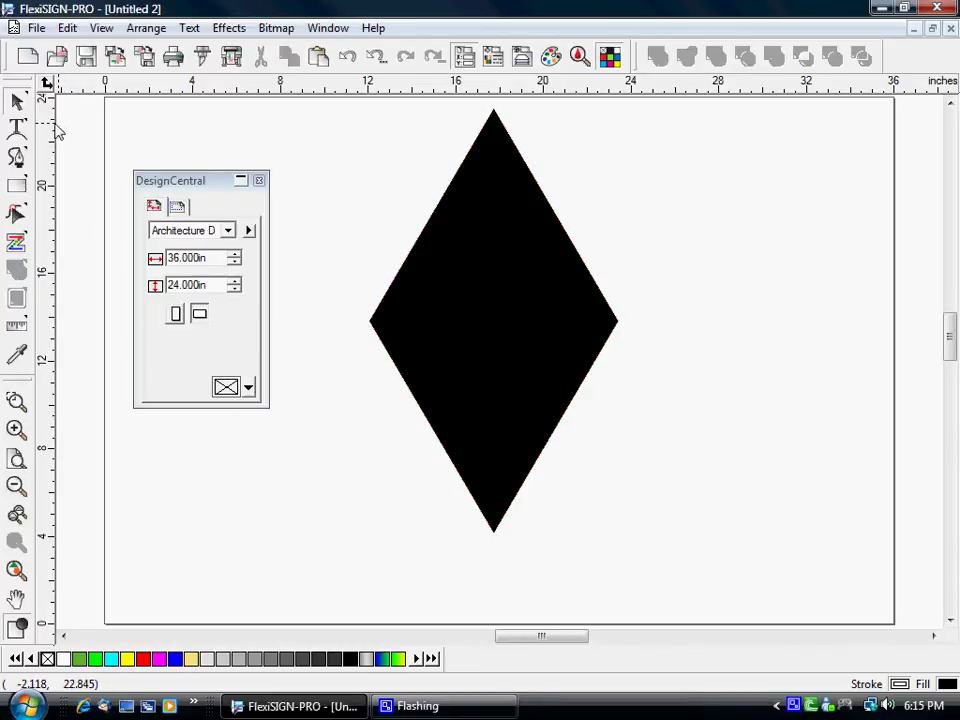
- Draw a closed four-point Bezier diamond, about 8.7 × 14.3 in, right of the tall one
click(17, 158)
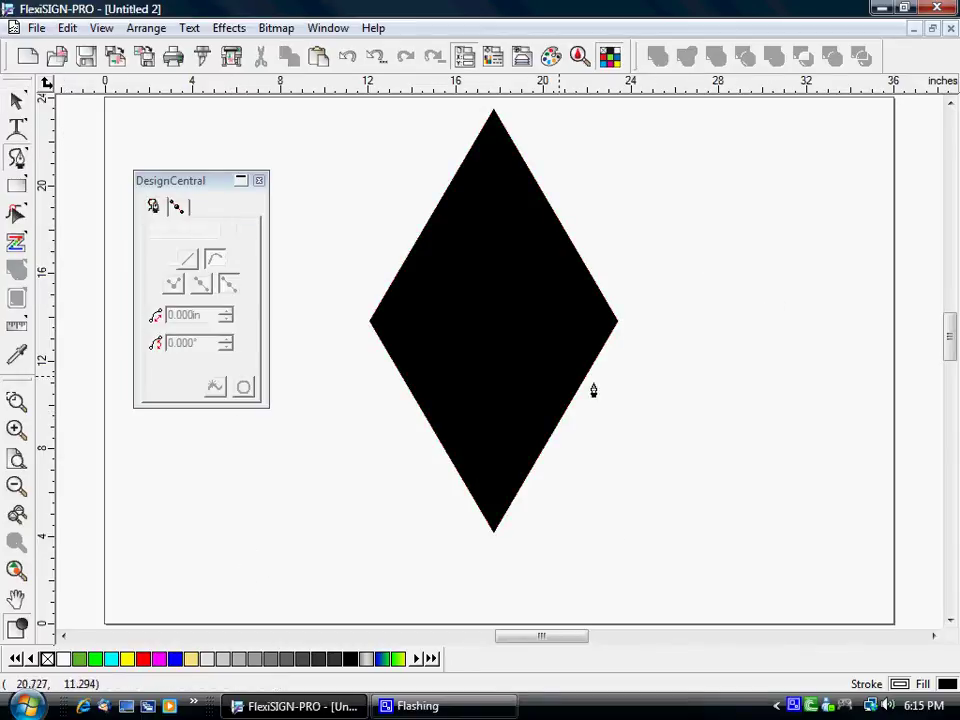
click(776, 555)
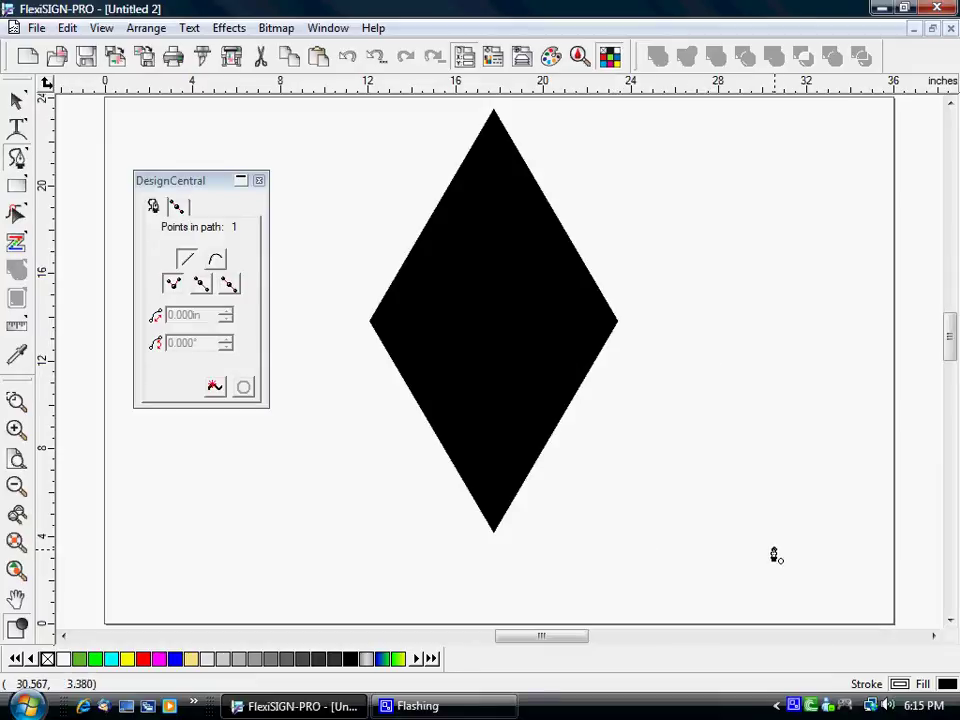
click(680, 383)
click(782, 238)
click(869, 390)
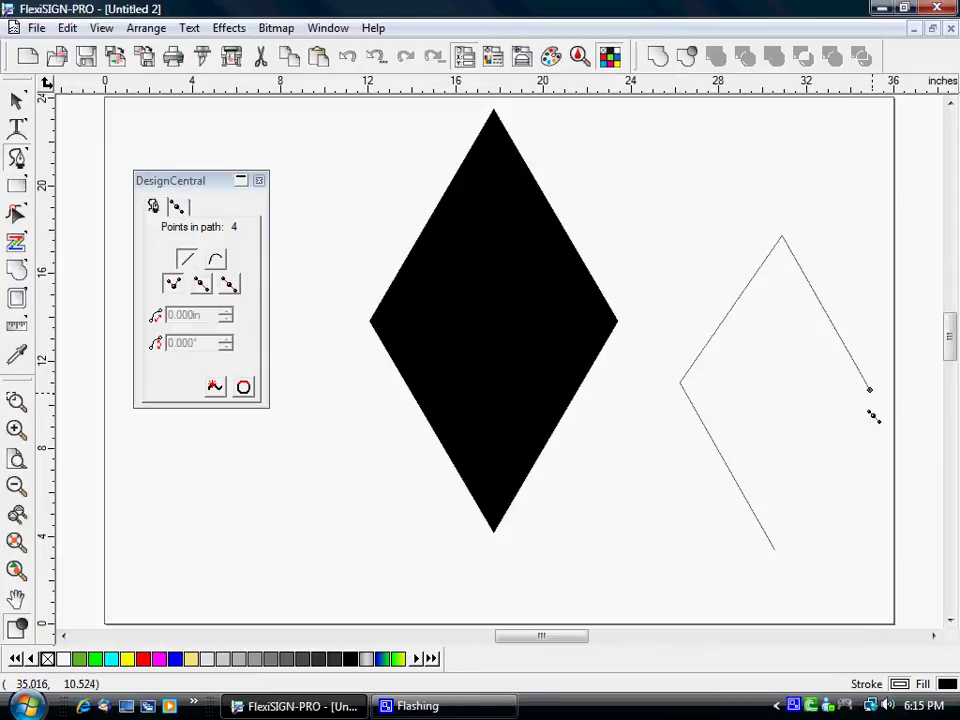
click(775, 549)
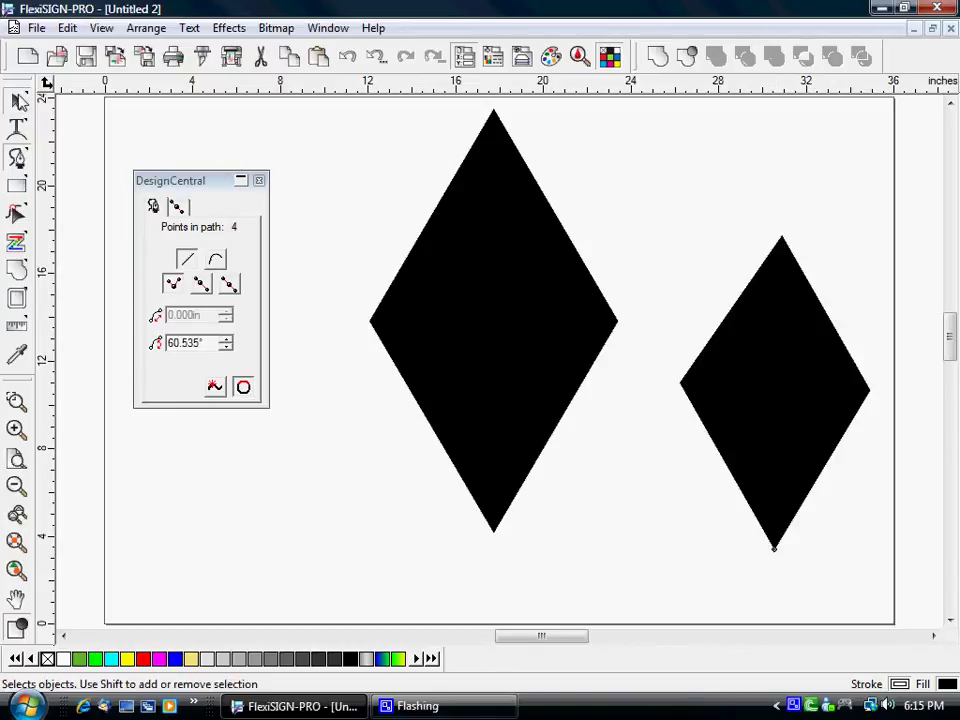
click(17, 100)
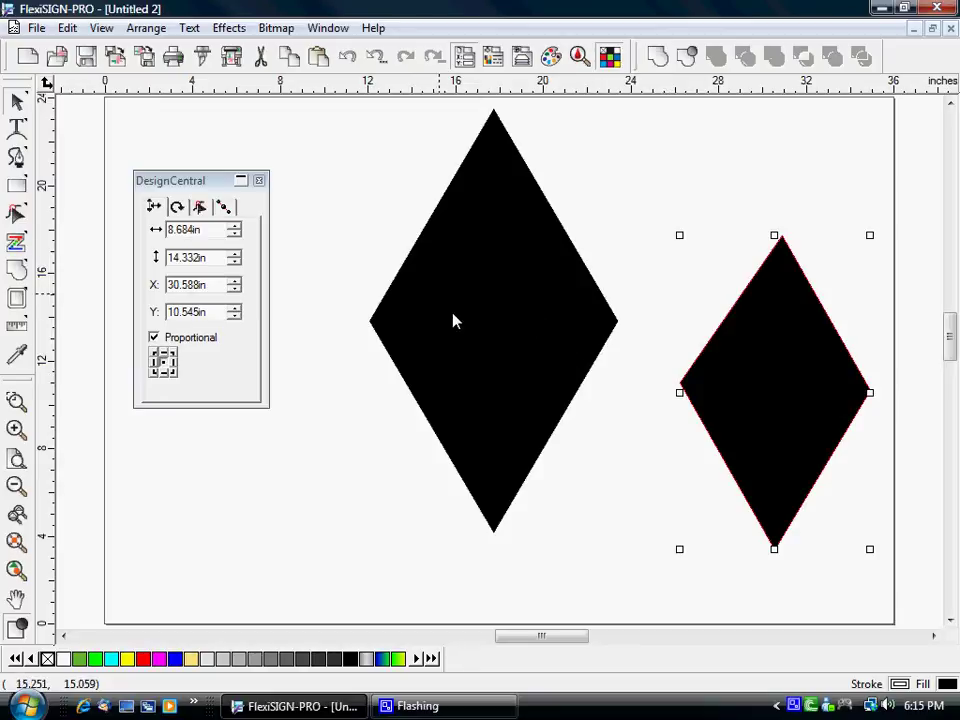
- Fill the tall diamond red and apply a 0.710 in Inline outline to it
click(487, 327)
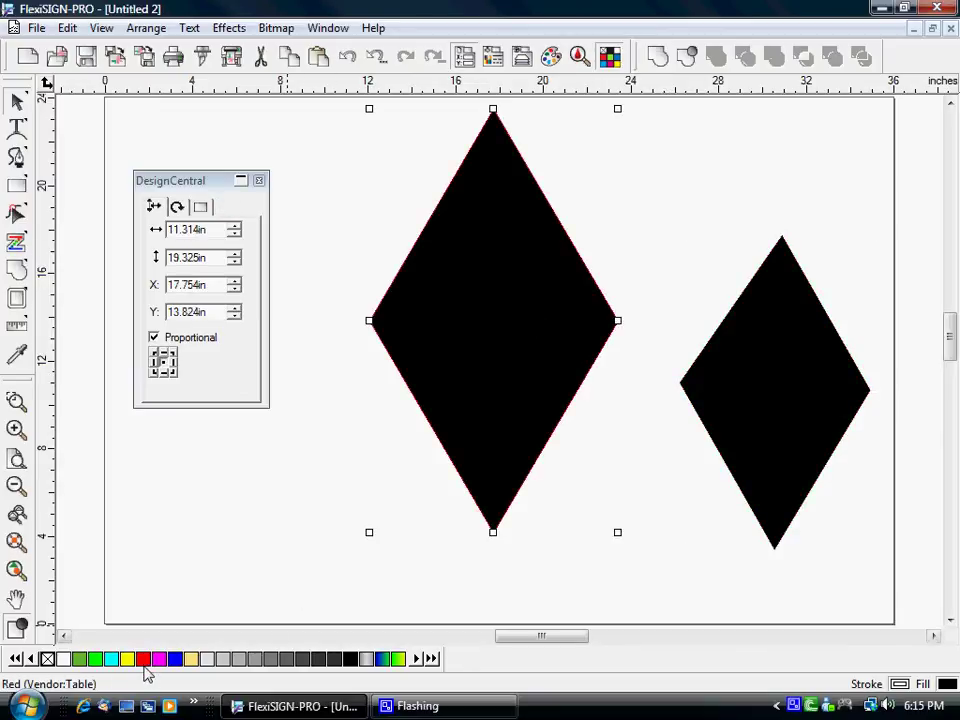
click(143, 660)
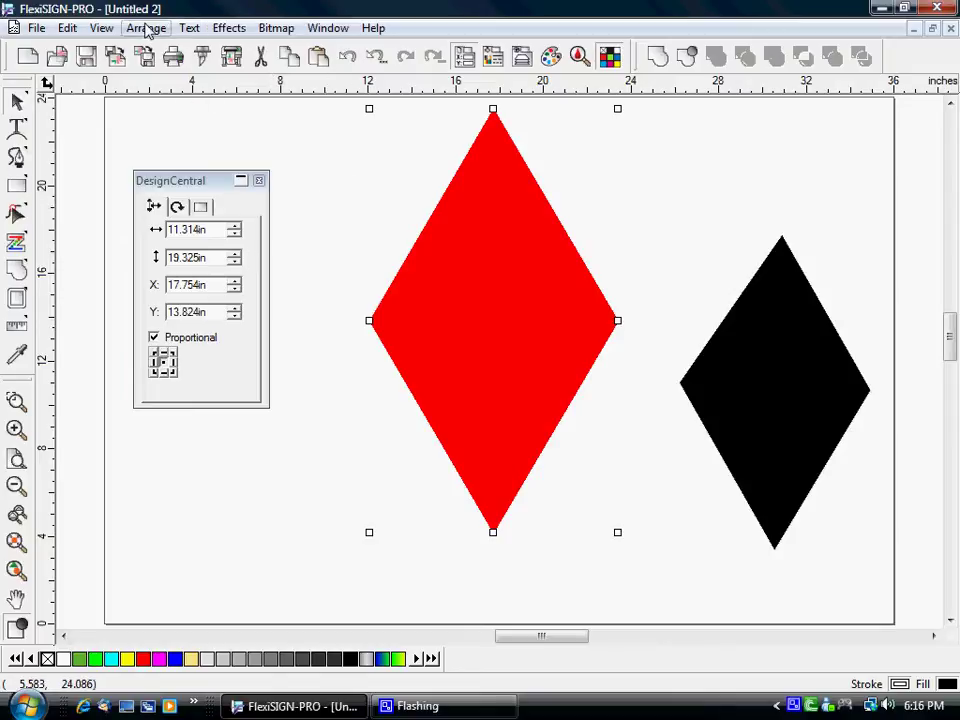
click(236, 30)
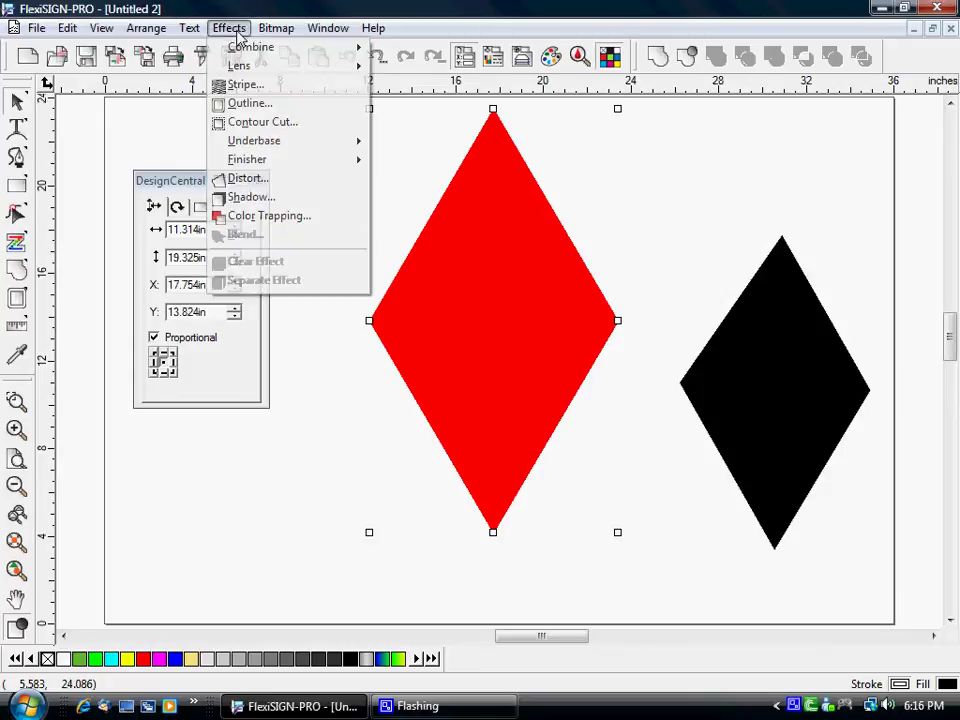
click(262, 104)
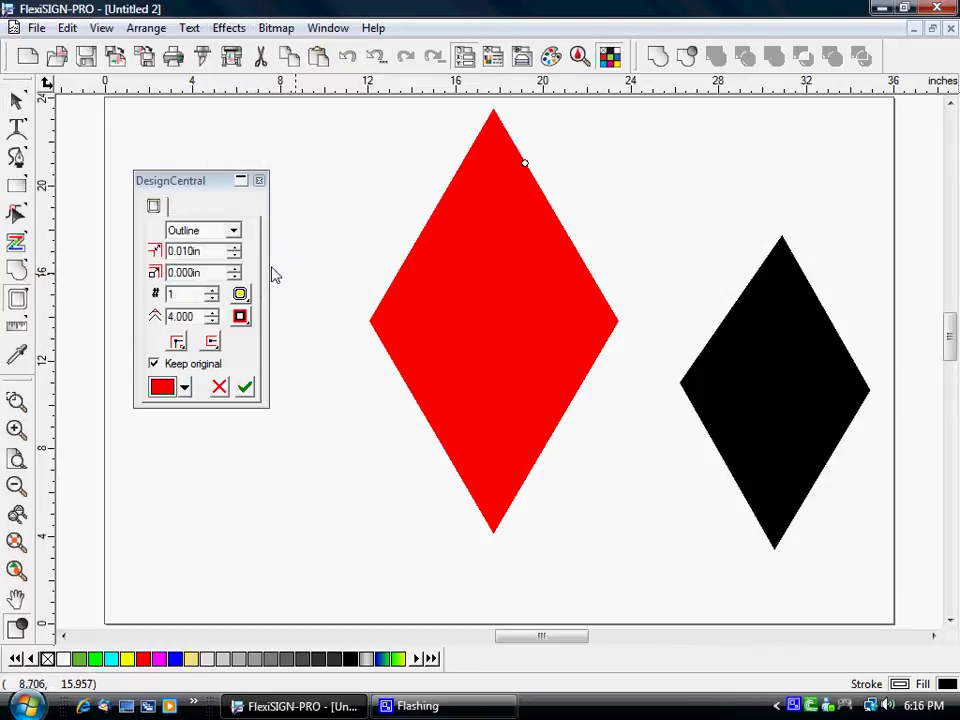
click(232, 228)
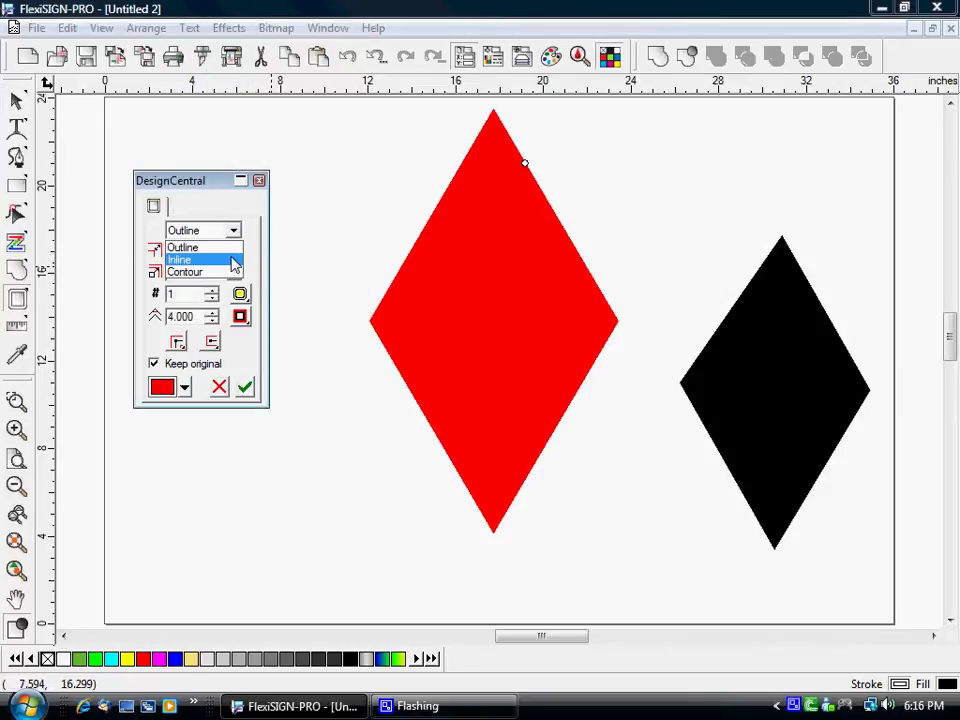
click(231, 262)
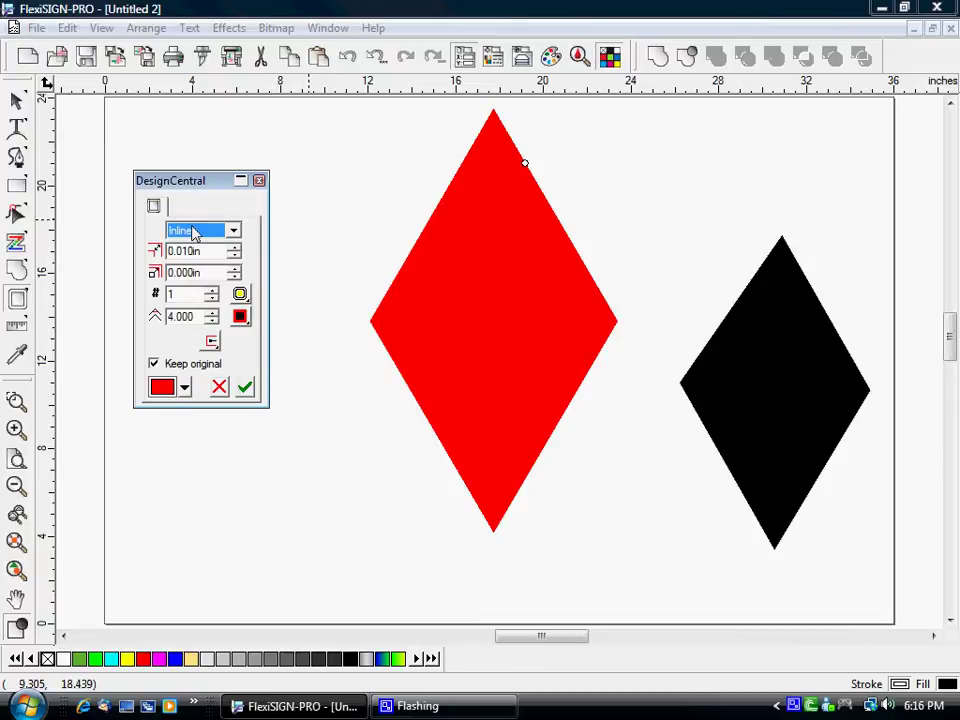
click(233, 251)
click(233, 251)
click(247, 388)
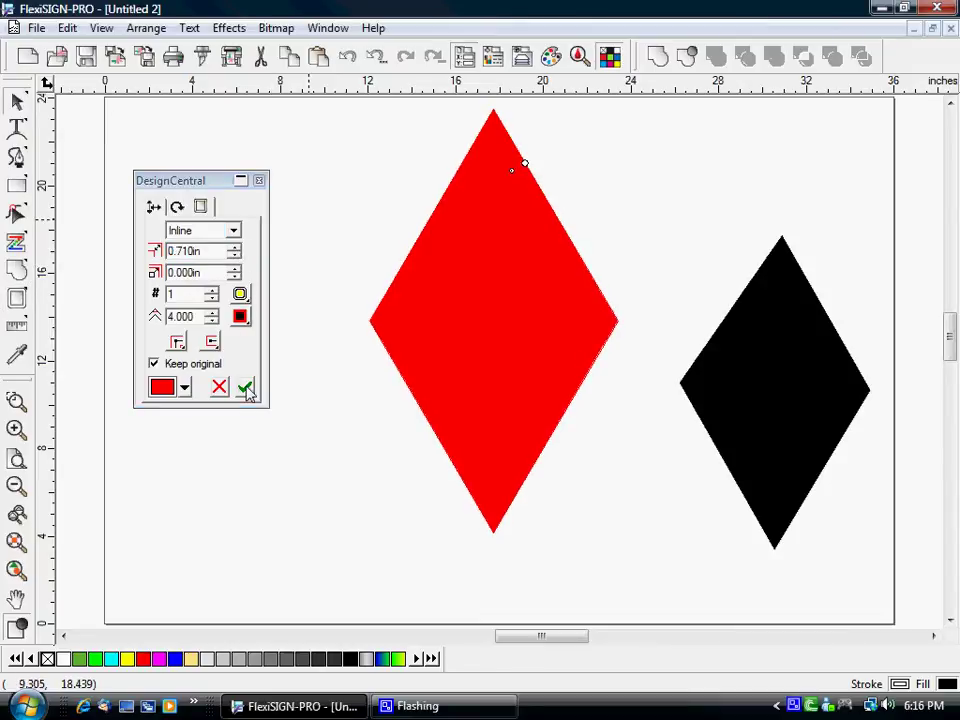
- Change the inline outline colour to green
click(184, 387)
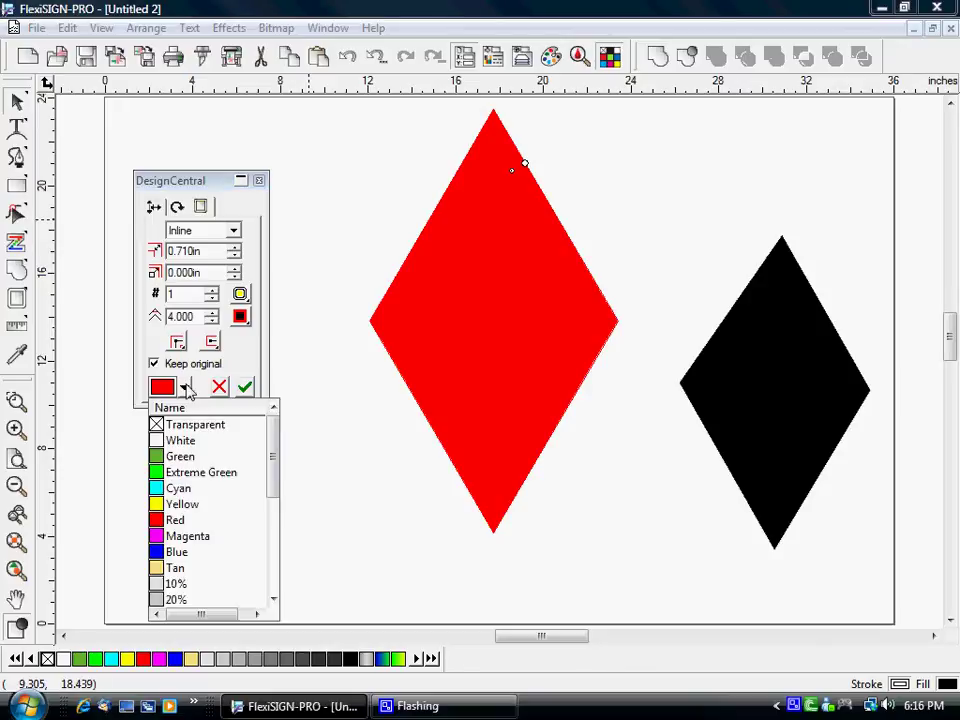
click(182, 463)
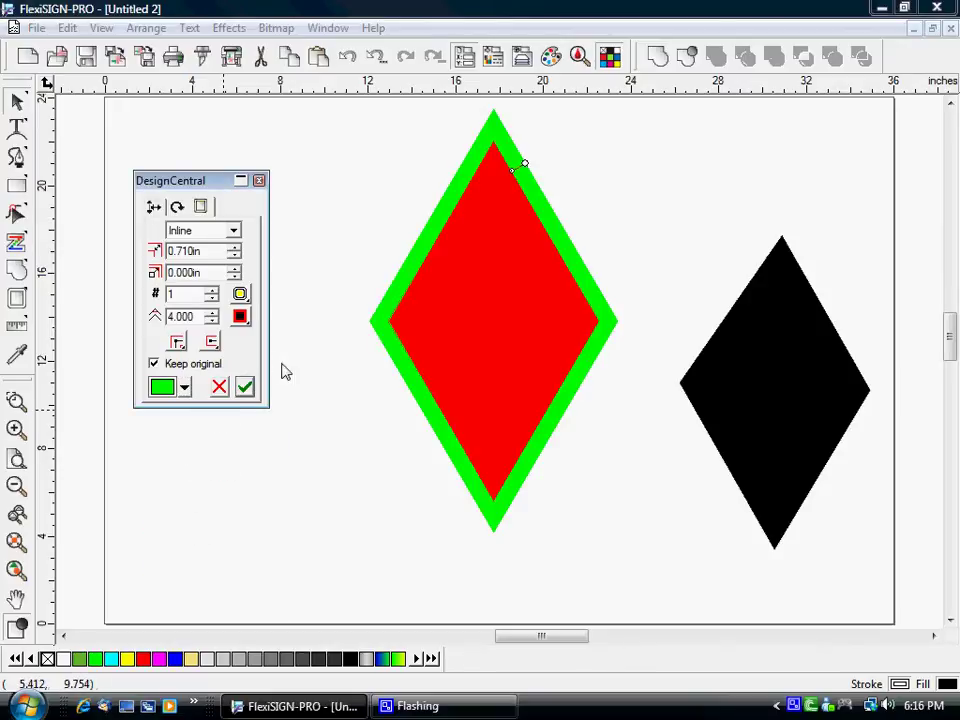
click(318, 306)
- Separate the outline from the diamond and delete the red fill
click(463, 310)
right_click(465, 310)
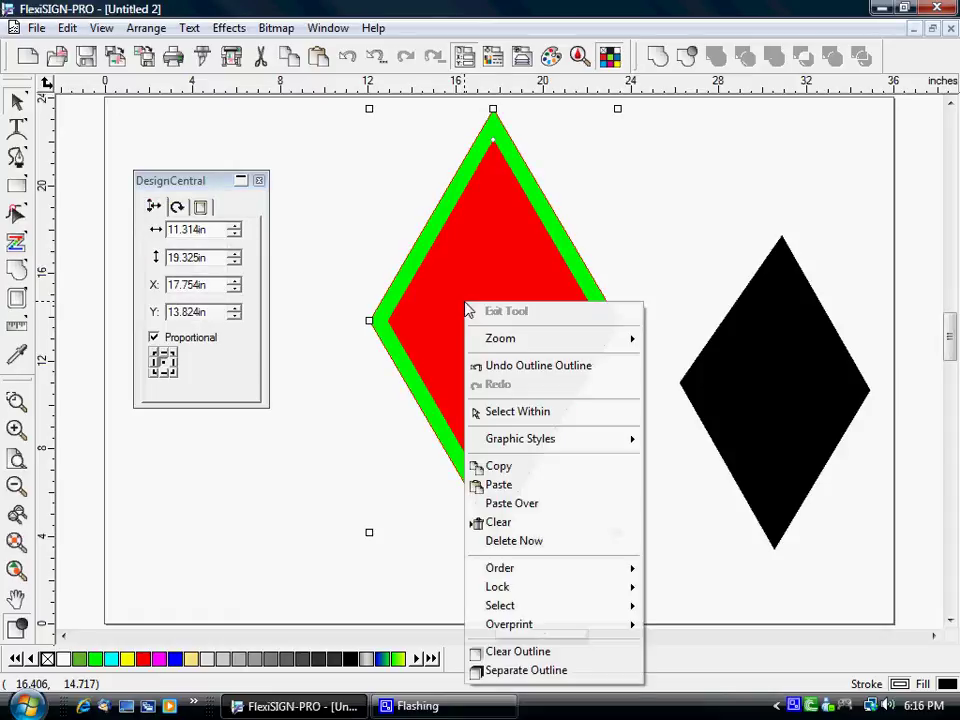
click(536, 671)
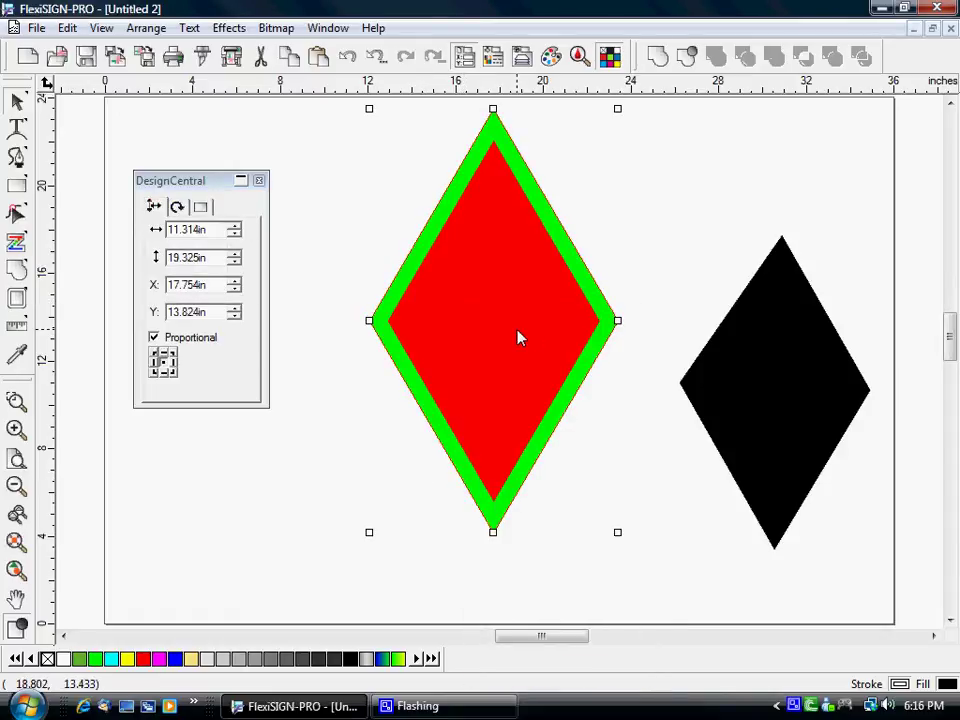
key(Delete)
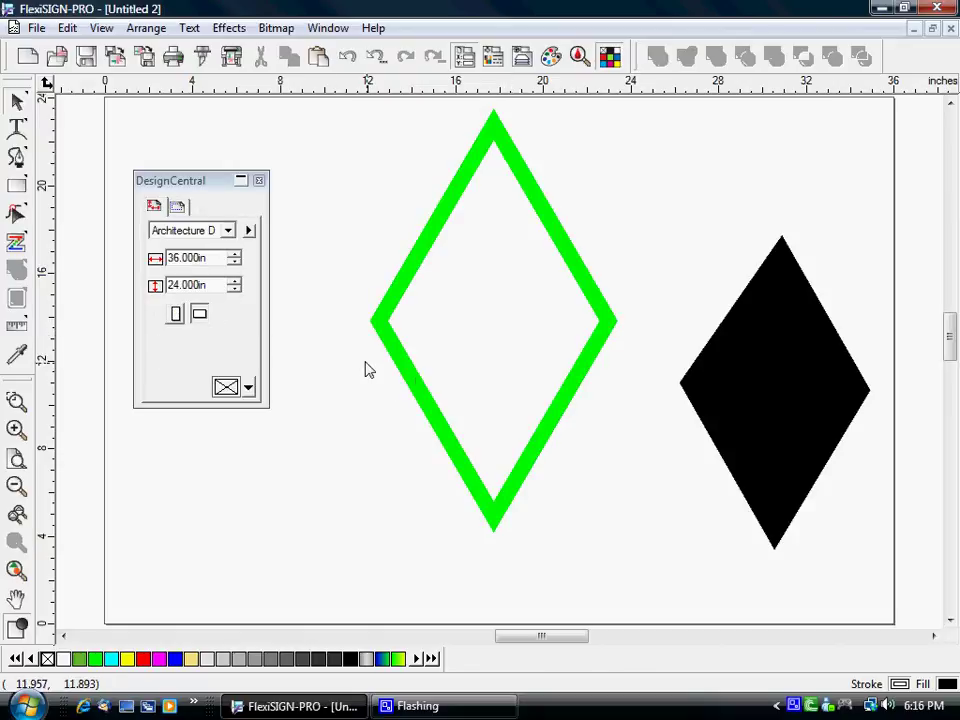
- Recolour the remaining outline diamond black and move DesignCentral aside
drag(367, 370, 460, 410)
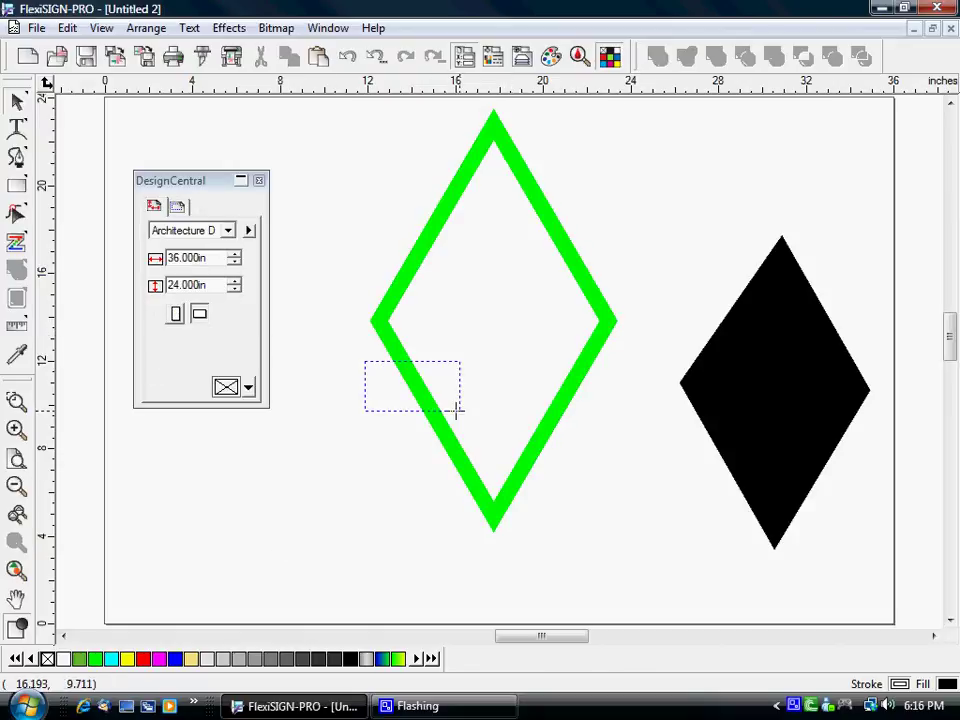
click(349, 658)
click(300, 300)
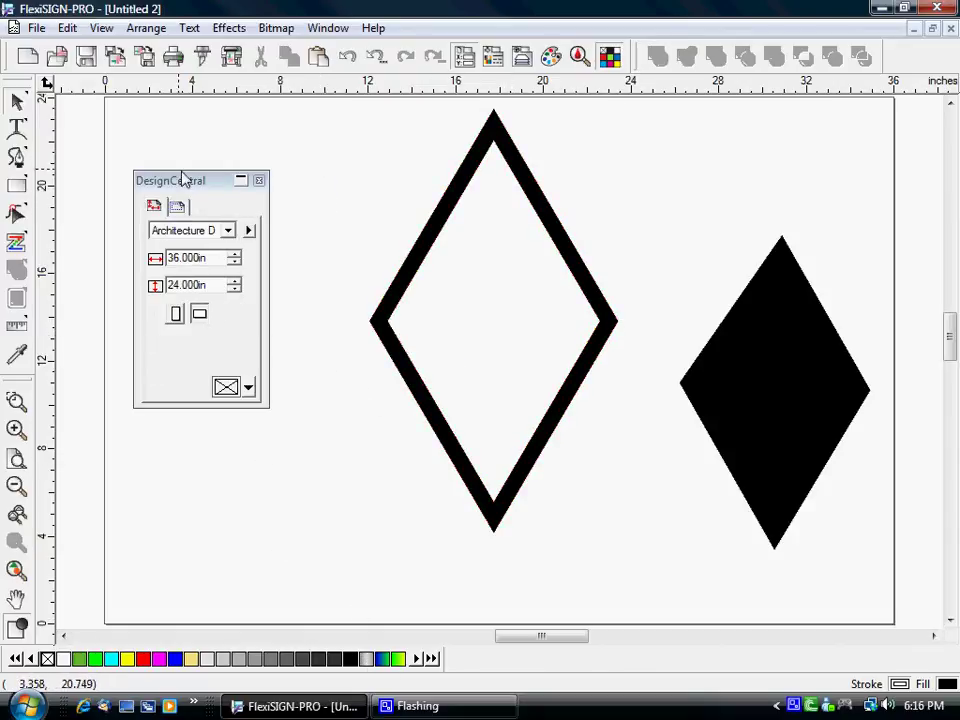
mouse_move(183, 180)
mouse_down()
mouse_move(550, 180)
mouse_move(737, 143)
mouse_up()
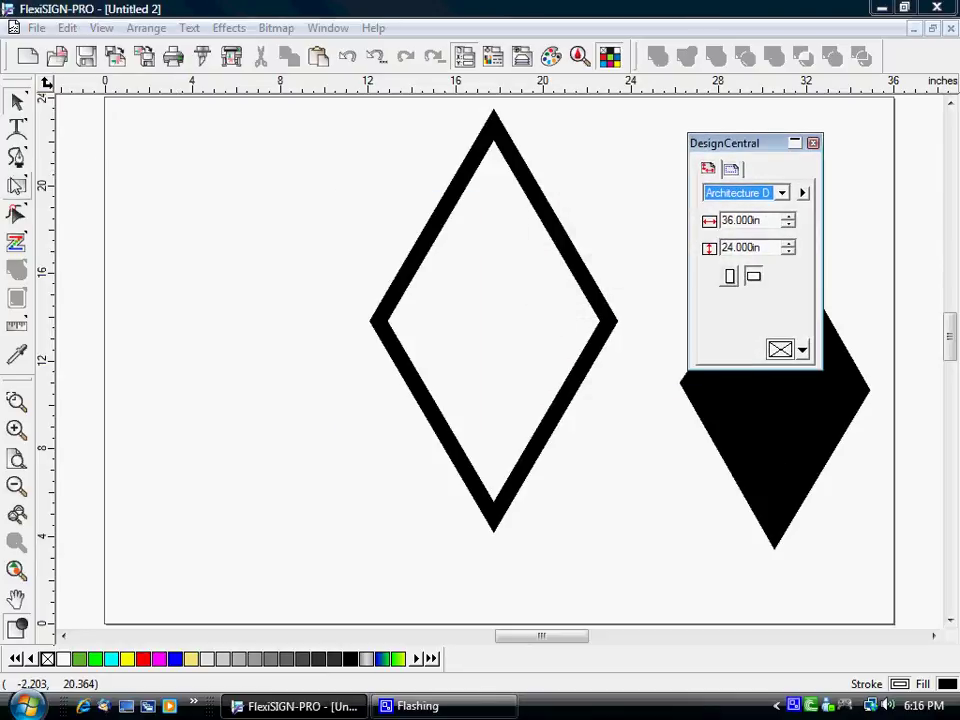
- Choose the Rectangle tool from the basic shapes flyout
click(16, 186)
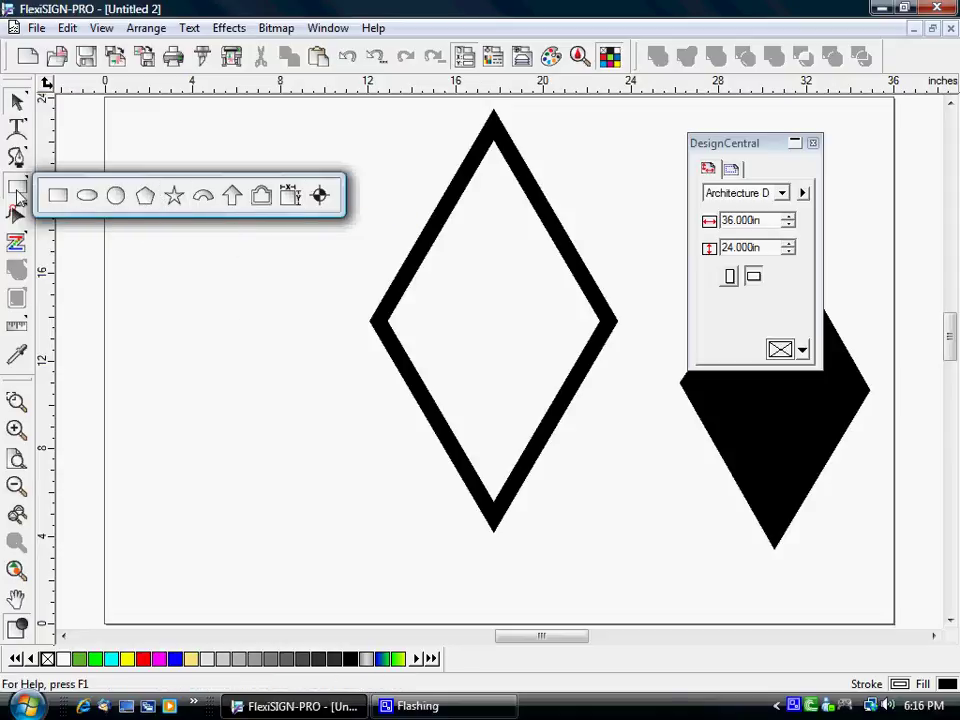
click(17, 188)
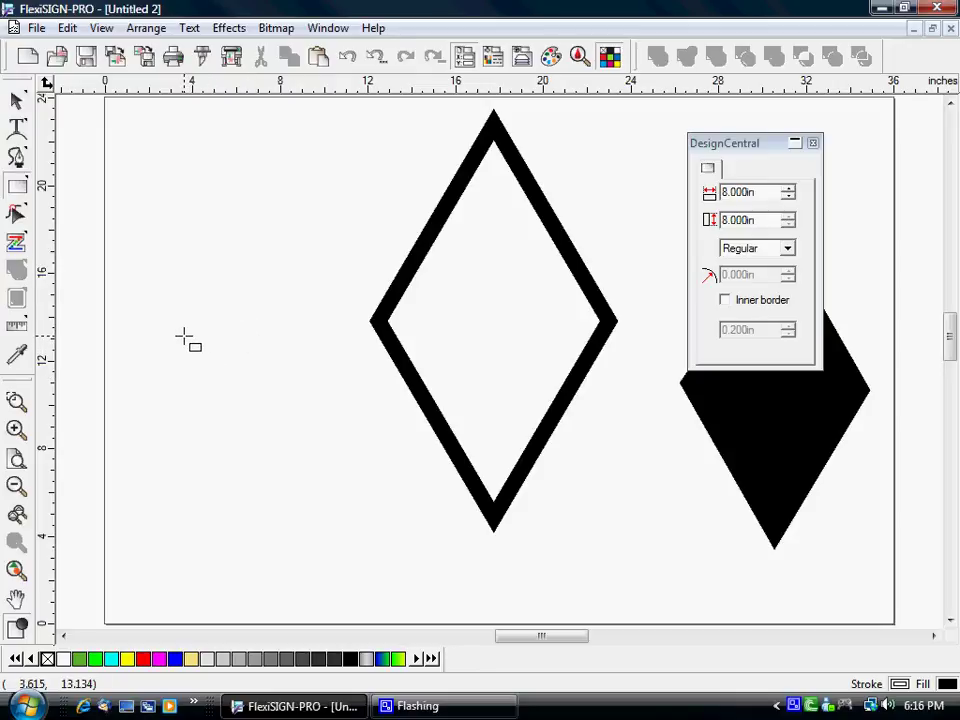
- Draw a black rectangle left of the outline diamond and size it 7 × 7 inches
mouse_move(172, 351)
mouse_down()
mouse_move(191, 403)
mouse_move(320, 483)
mouse_move(317, 518)
mouse_up()
drag(765, 191, 663, 178)
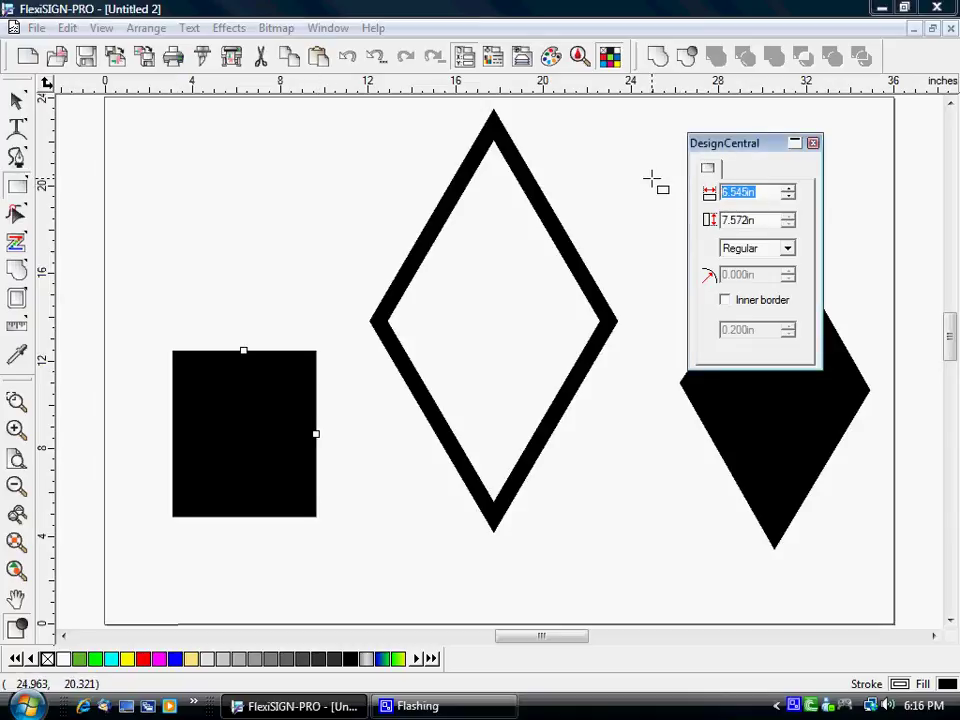
text(7)
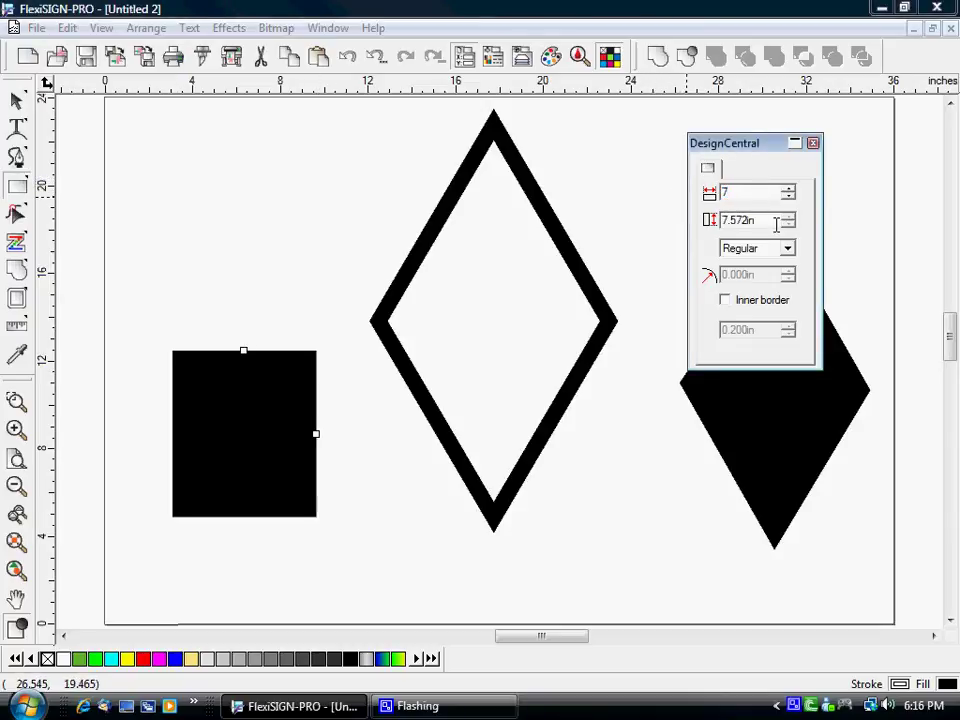
click(769, 221)
drag(769, 221, 664, 236)
text(7)
key(Return)
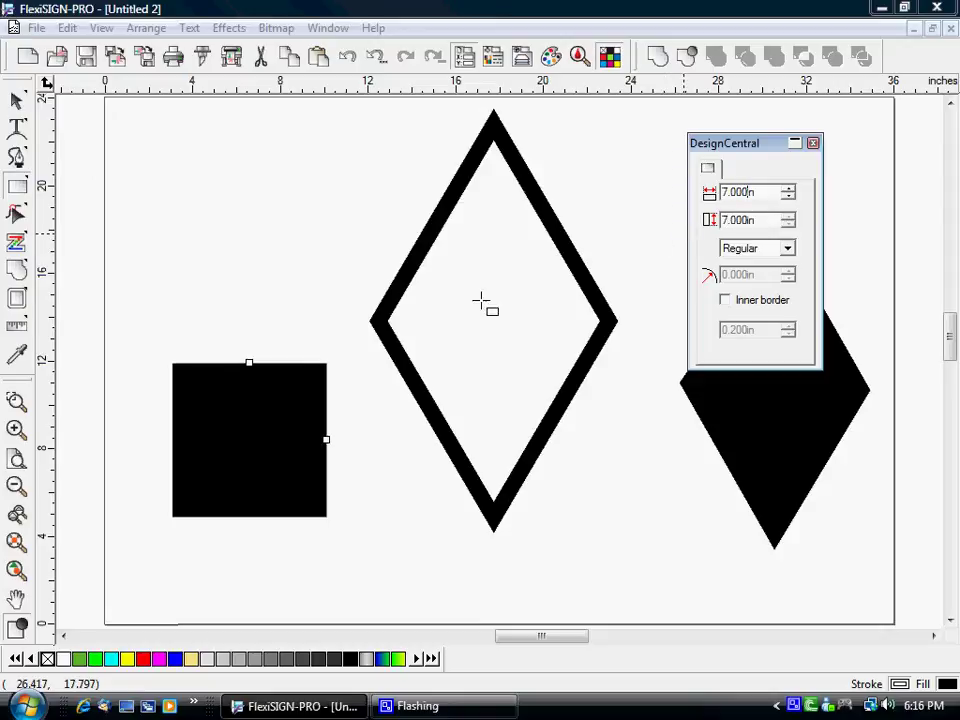
- Rotate the 7-inch black square 45° into a diamond
click(16, 100)
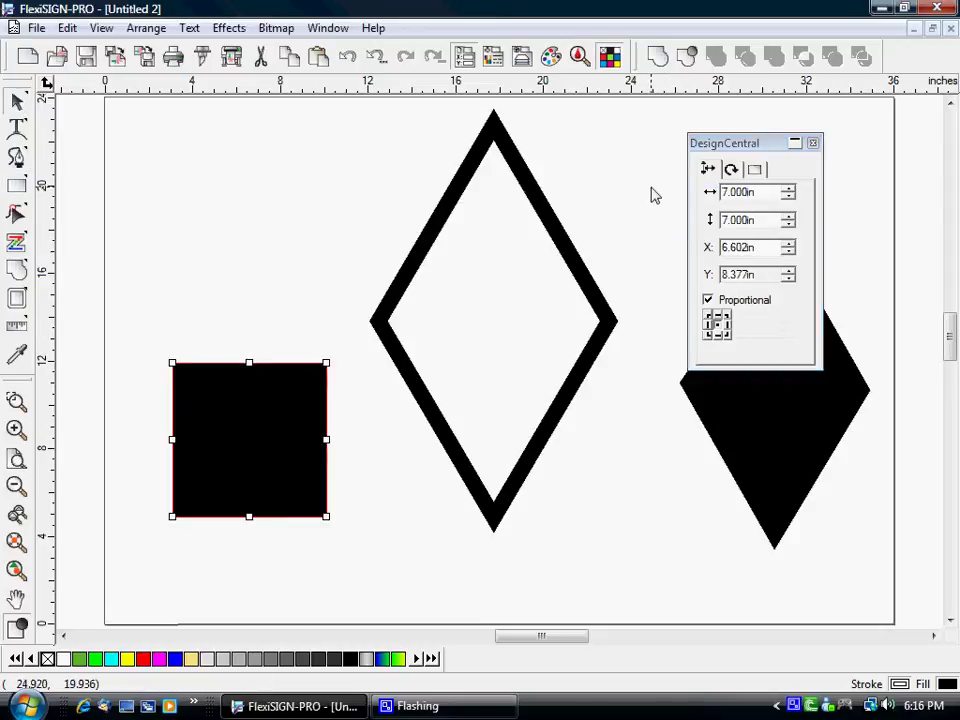
click(229, 447)
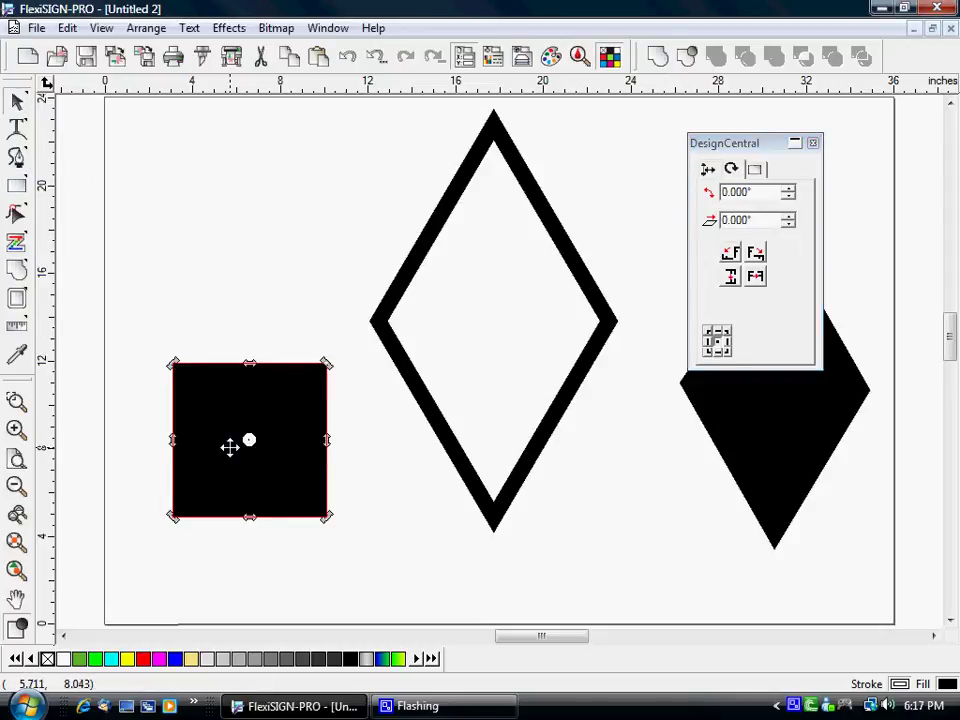
double_click(761, 192)
text(45)
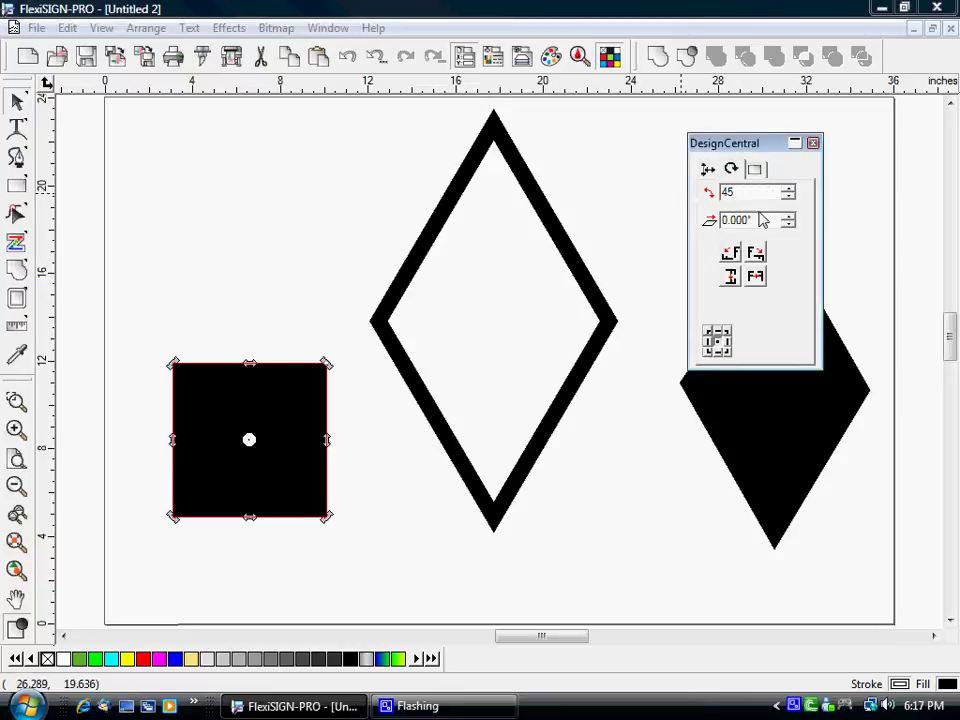
key(Return)
- Stretch the rotated square upward to about 17.9 inches tall
click(261, 321)
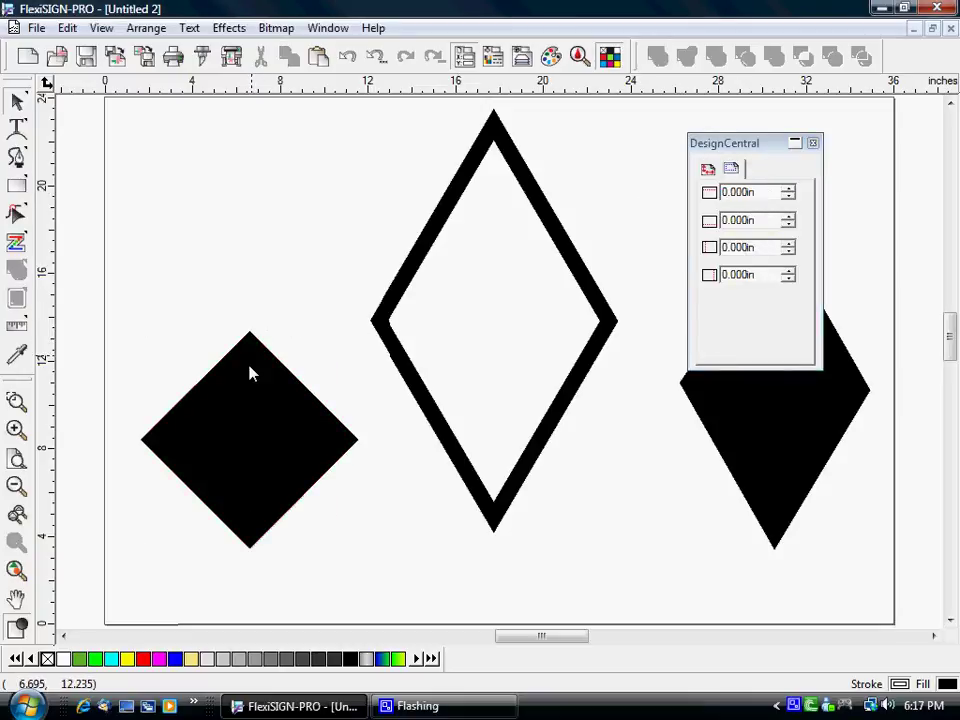
drag(249, 328, 261, 214)
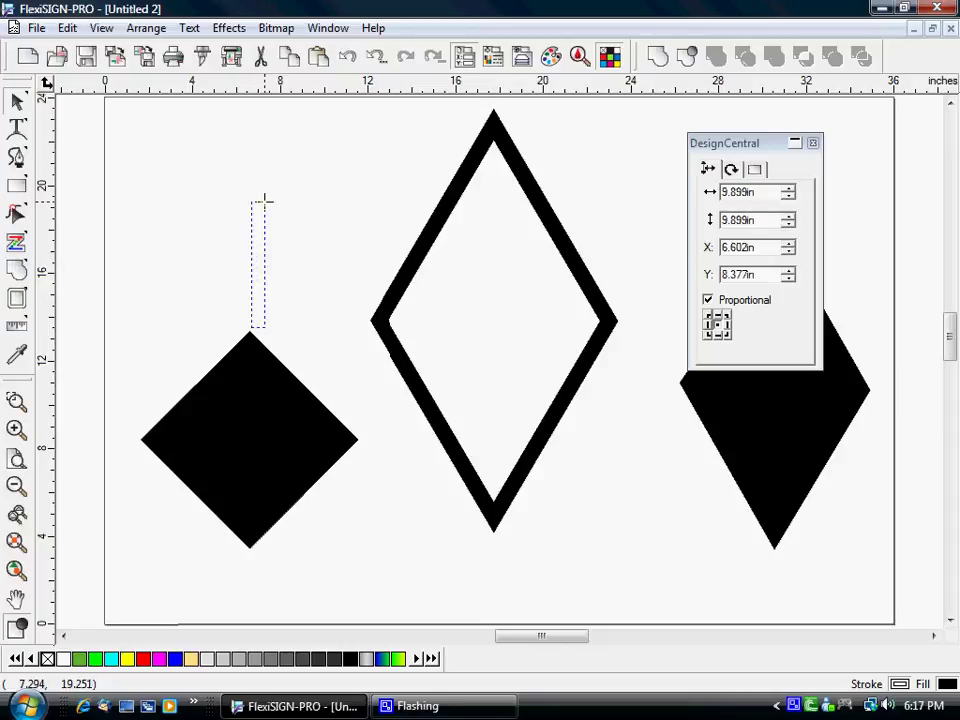
click(249, 330)
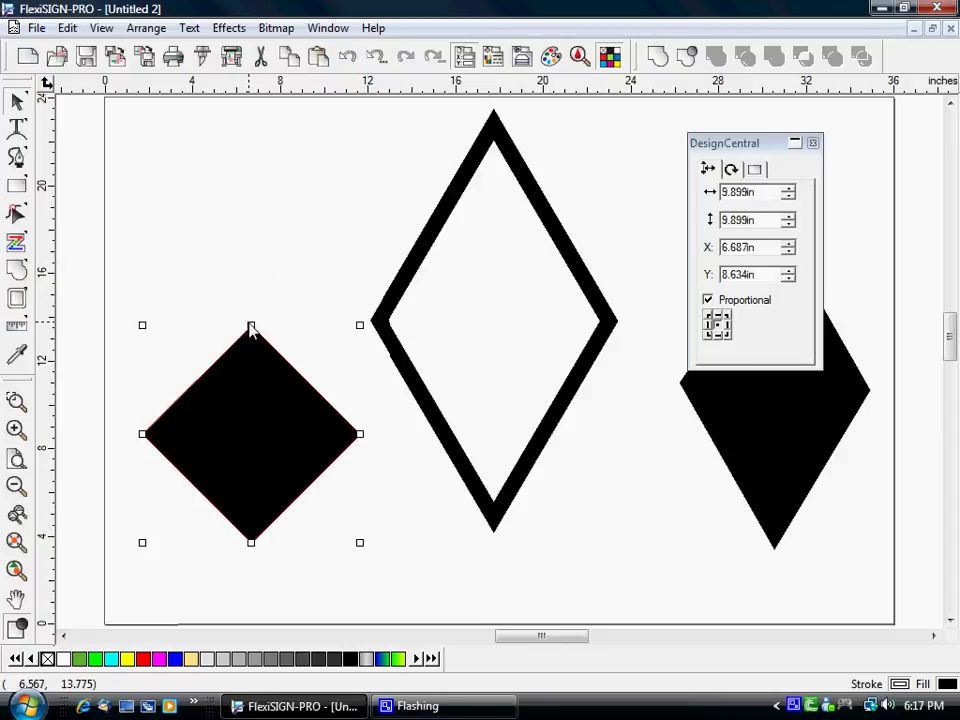
drag(251, 325, 253, 150)
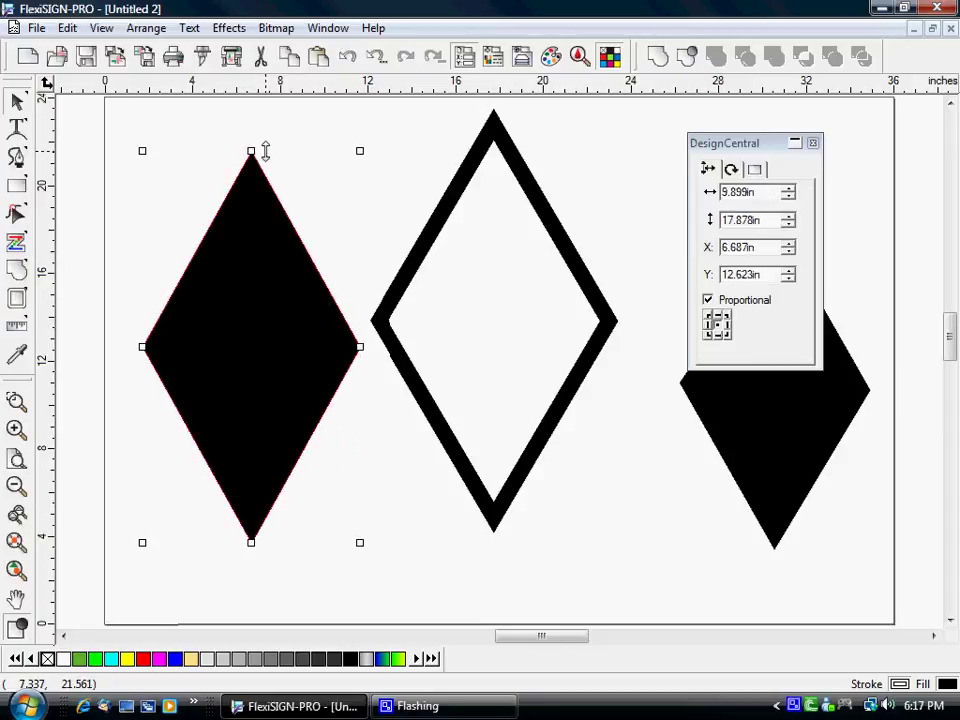
click(155, 220)
- Undo the stray diamond copy and move DesignCentral out of the way
click(278, 353)
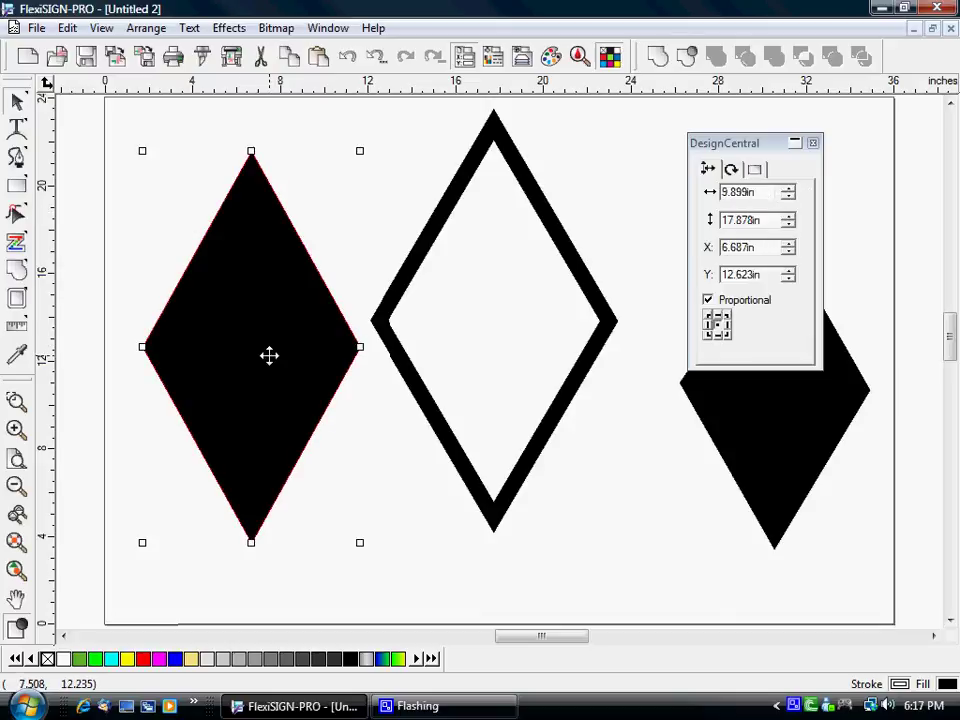
mouse_move(270, 356)
mouse_down()
mouse_move(516, 283)
mouse_move(515, 302)
mouse_move(636, 281)
mouse_up()
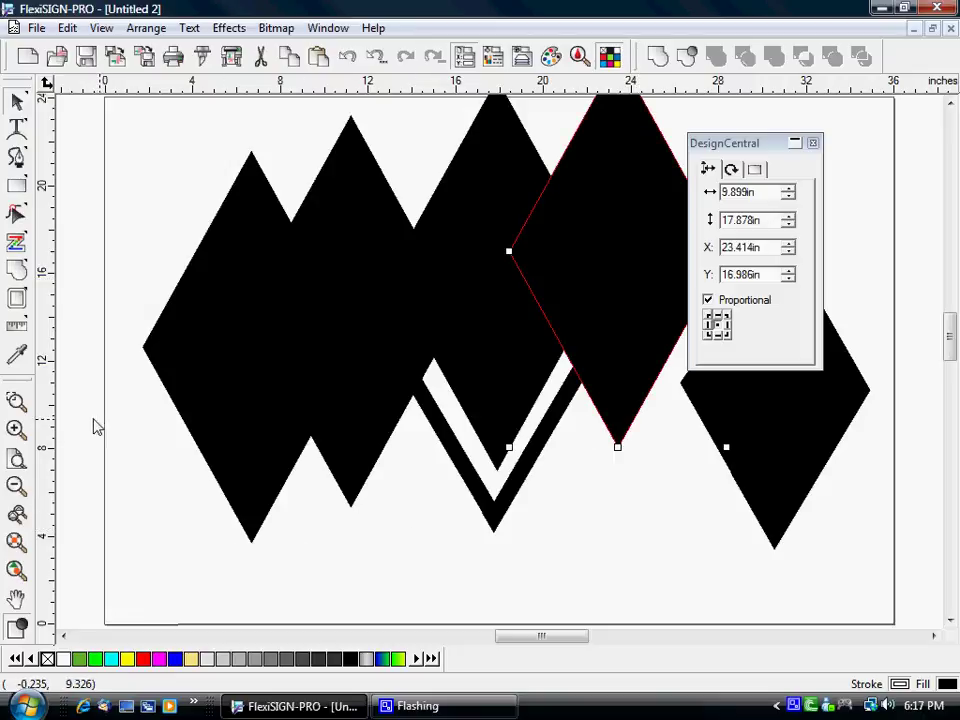
click(20, 514)
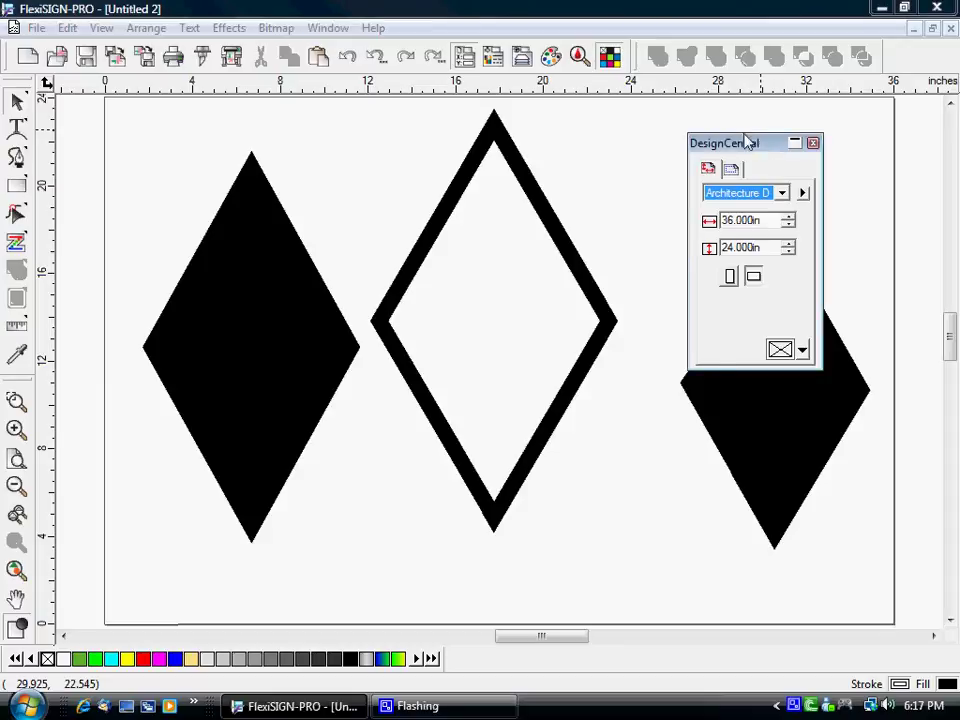
drag(770, 143, 716, 119)
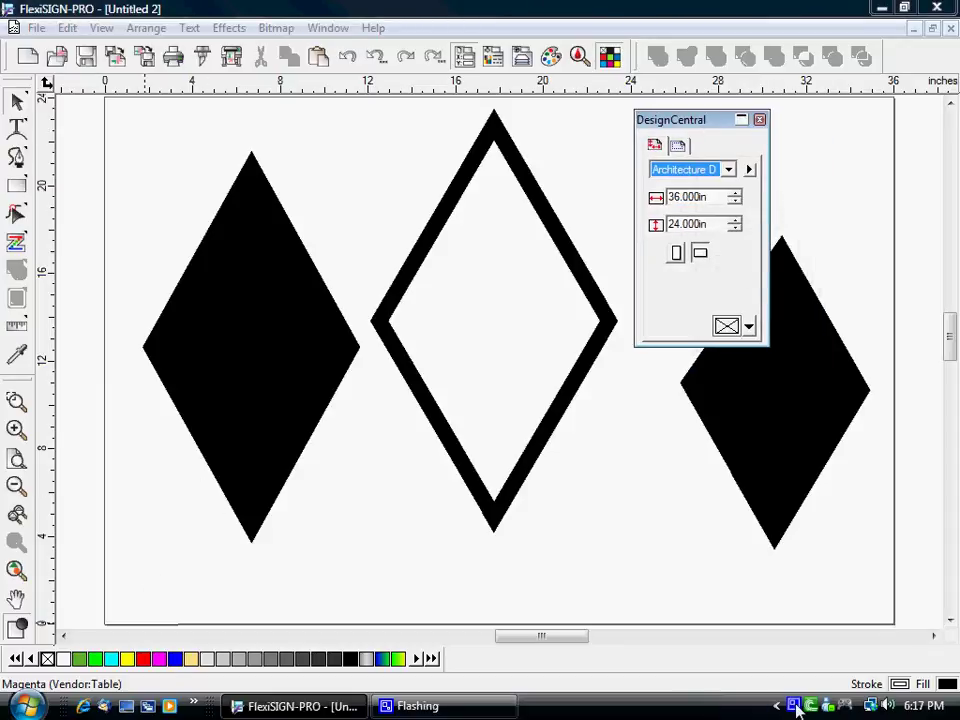